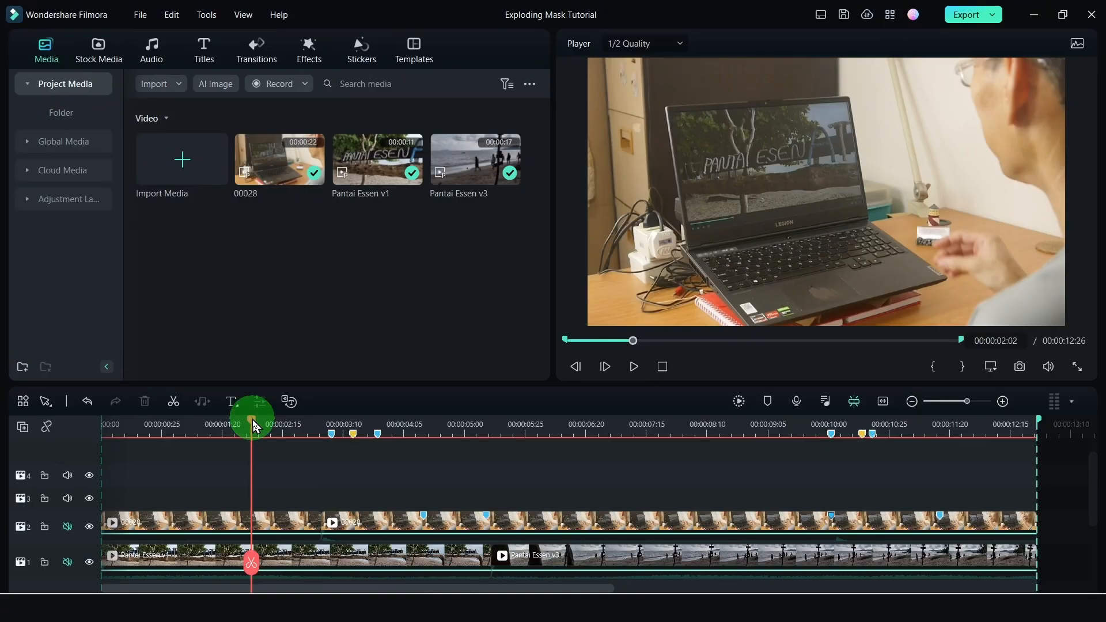
Hide track 2 to review the beach footage on track 1, show it again, and return to the marker at 00:00:03:05.
{"action": "mouse_move", "coordinate": [249, 426]}
{"action": "left_mouse_down"}
{"action": "mouse_move", "coordinate": [234, 427]}
{"action": "mouse_move", "coordinate": [243, 431]}
{"action": "left_mouse_up"}
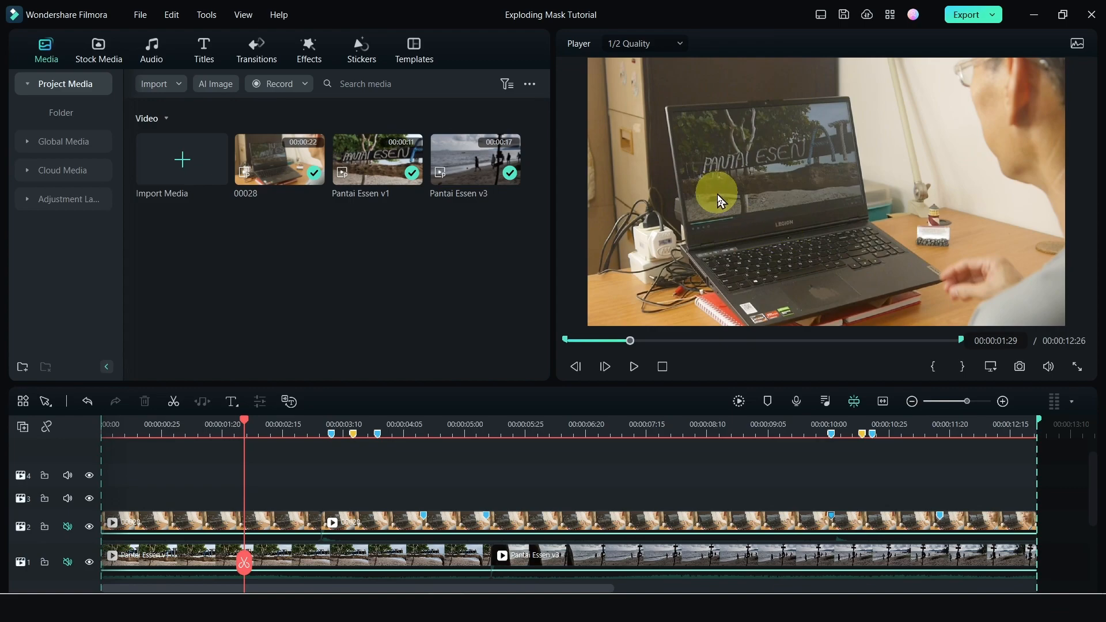
{"action": "left_click", "coordinate": [91, 526]}
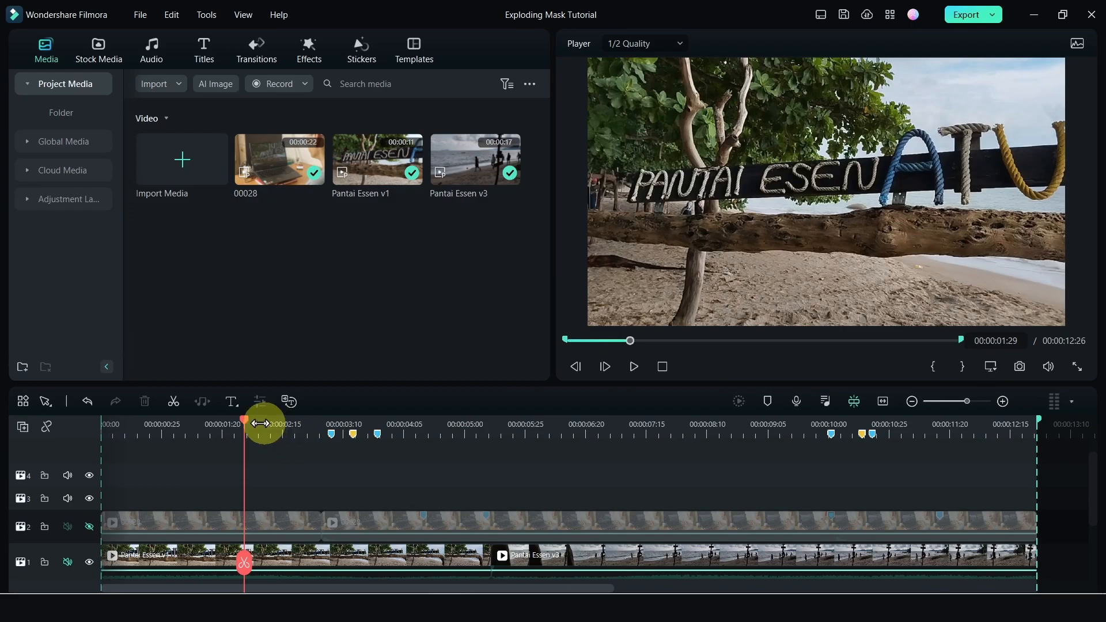
{"action": "left_click_drag", "start_coordinate": [242, 427], "coordinate": [593, 452]}
{"action": "left_click", "coordinate": [447, 432]}
{"action": "left_click_drag", "start_coordinate": [447, 432], "coordinate": [674, 434]}
{"action": "left_click", "coordinate": [413, 444]}
{"action": "left_click_drag", "start_coordinate": [413, 443], "coordinate": [331, 444]}
{"action": "left_click", "coordinate": [88, 526]}
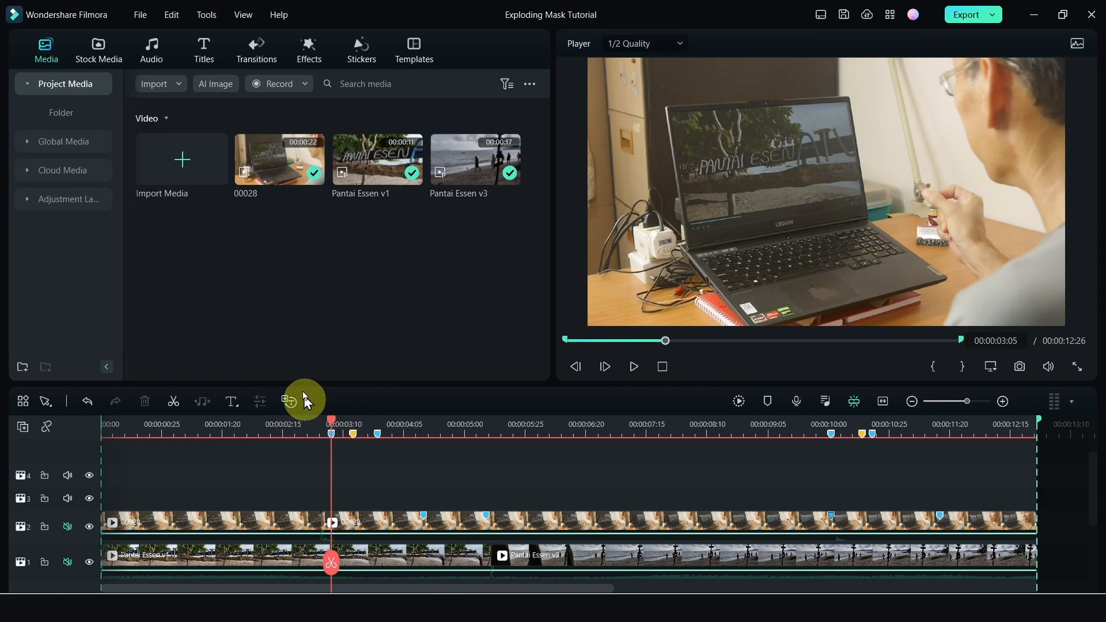
Add the Blue Explosion effect on track 3 starting at the 00:00:03:05 marker and play it back.
{"action": "left_click", "coordinate": [307, 52]}
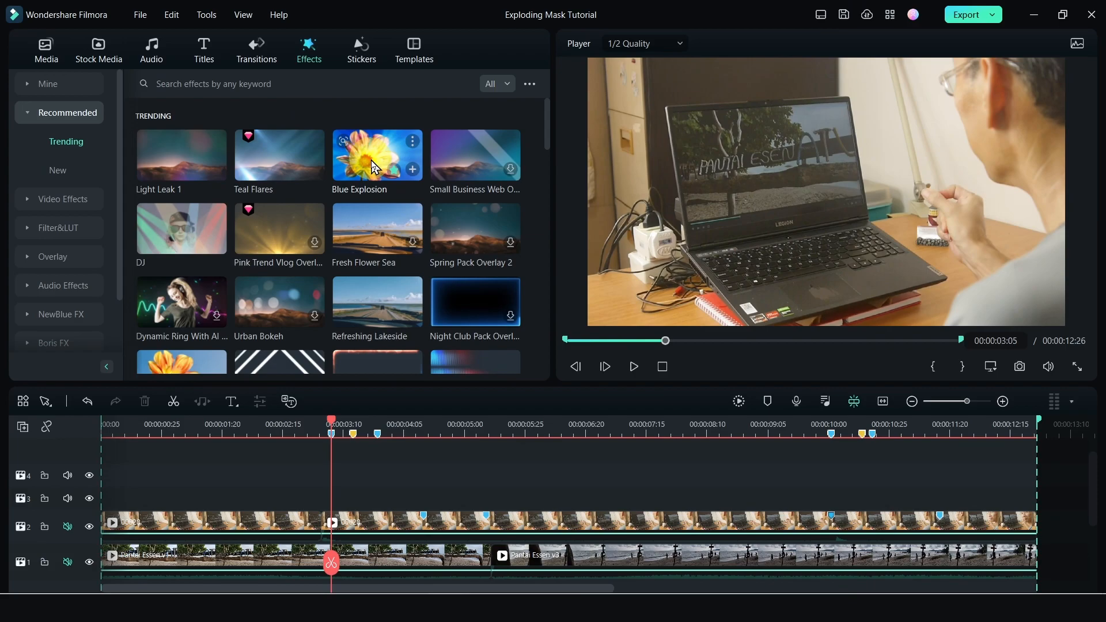
{"action": "left_click_drag", "start_coordinate": [373, 167], "coordinate": [337, 500]}
{"action": "left_click_drag", "start_coordinate": [331, 420], "coordinate": [306, 420]}
{"action": "key", "text": "space"}
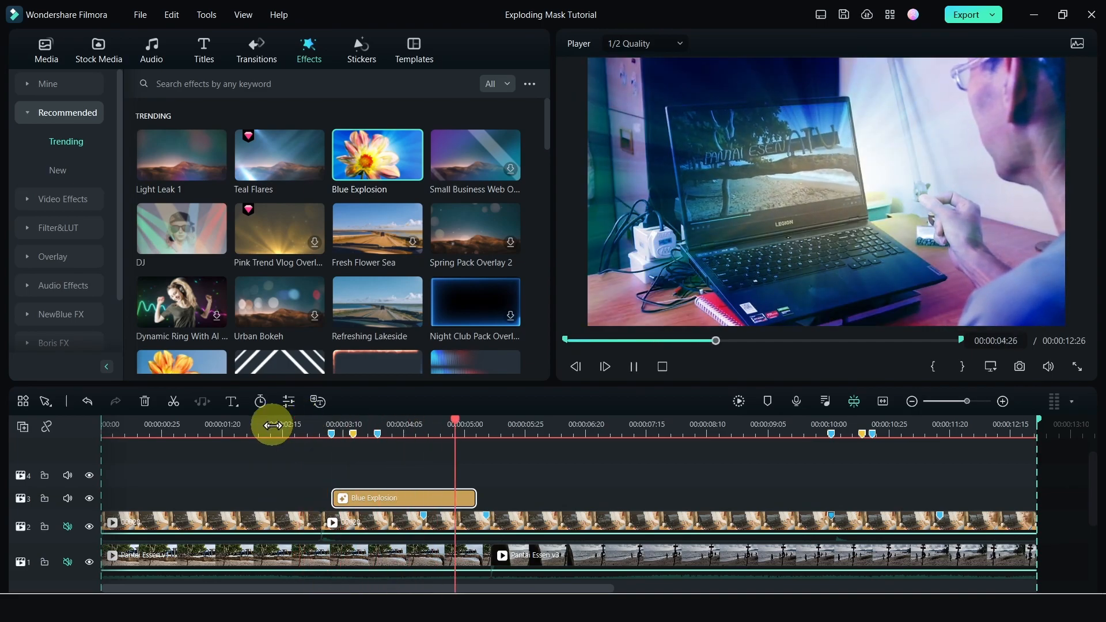
{"action": "left_click_drag", "start_coordinate": [472, 425], "coordinate": [340, 432]}
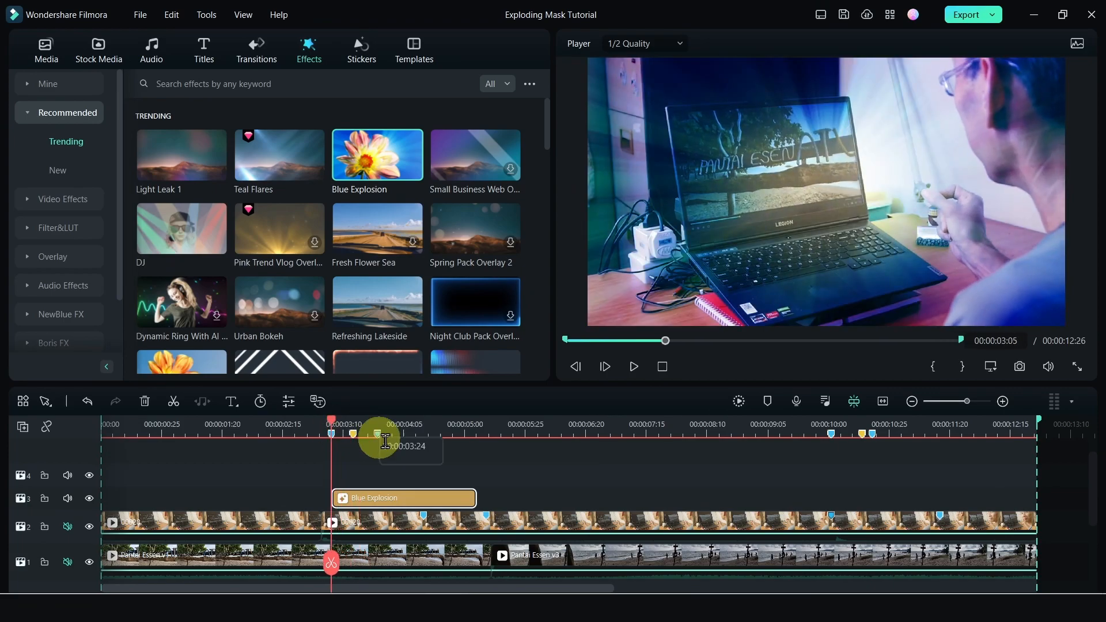
Draw a closed four-point custom mask around the laptop screen for the Blue Explosion effect.
{"action": "double_click", "coordinate": [394, 499]}
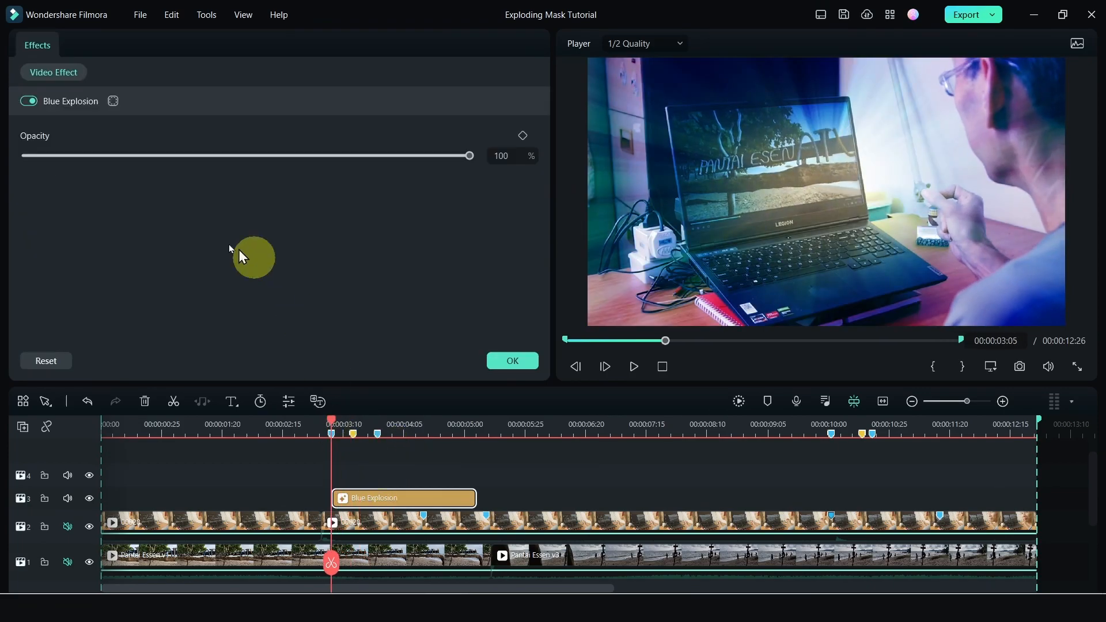
{"action": "left_click", "coordinate": [114, 103]}
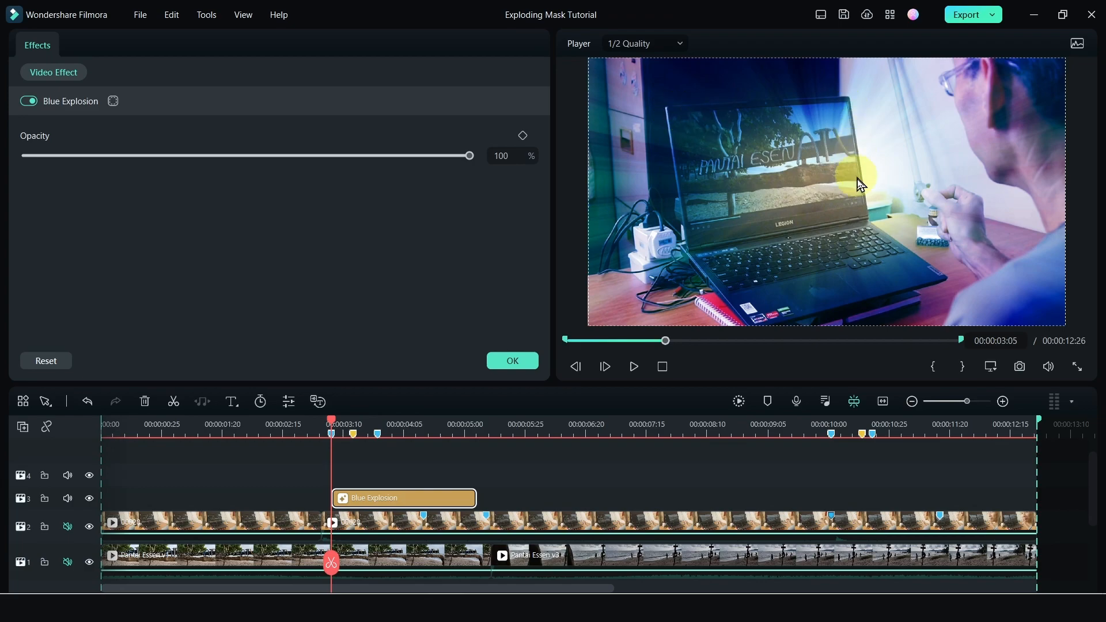
{"action": "left_click", "coordinate": [113, 101]}
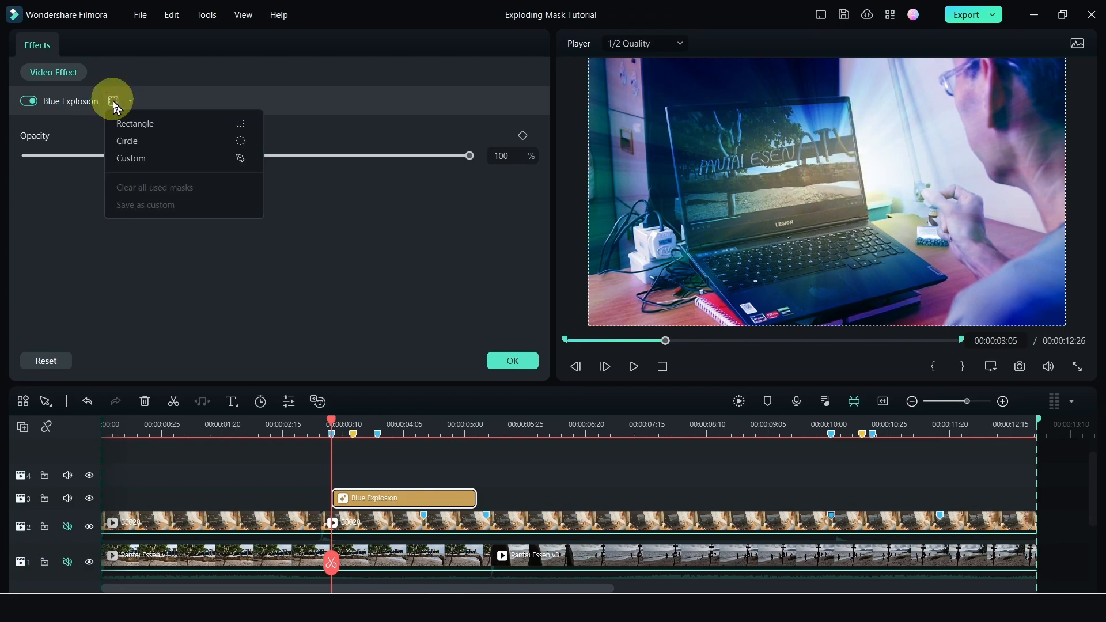
{"action": "left_click", "coordinate": [130, 159]}
{"action": "left_click", "coordinate": [672, 114]}
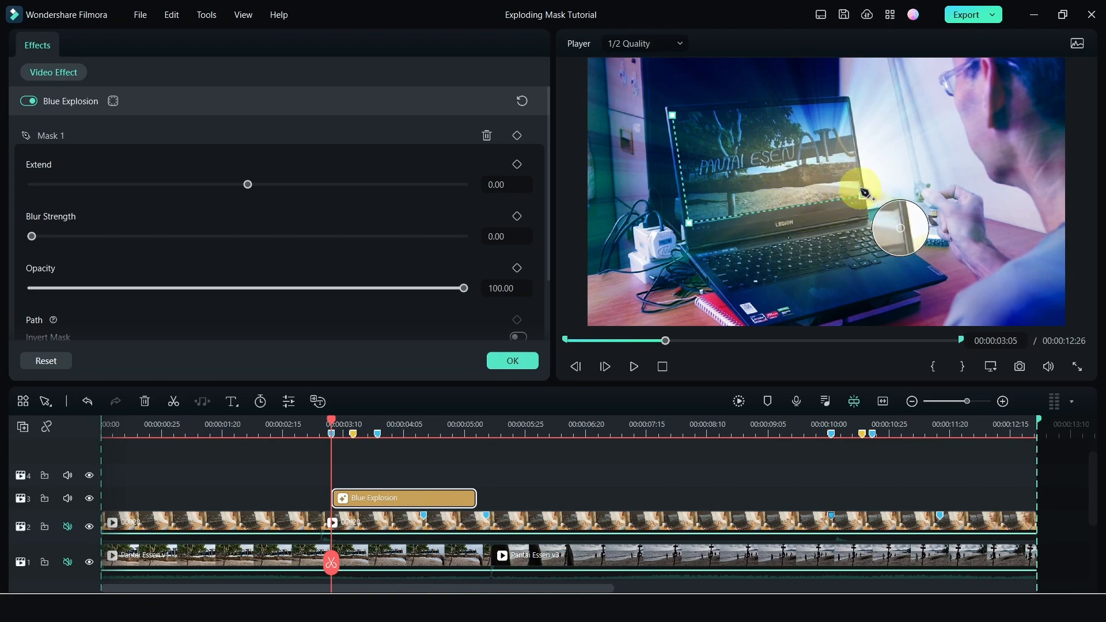
{"action": "left_click", "coordinate": [847, 103]}
{"action": "left_click", "coordinate": [671, 114]}
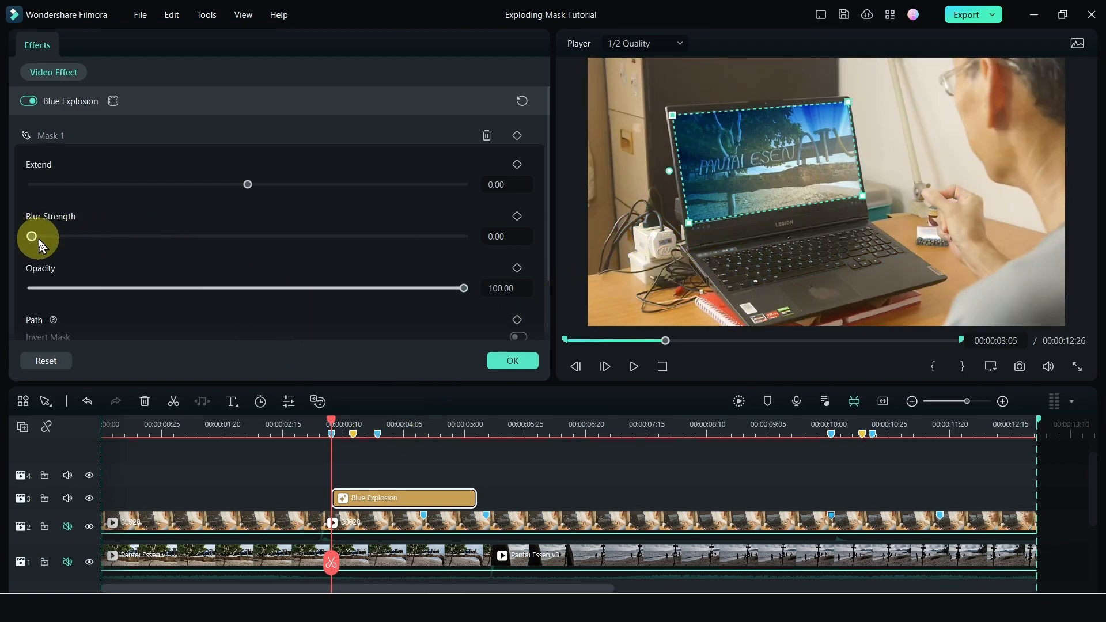
Set the mask's Blur Strength to 78.83 and preview the softened edges.
{"action": "left_click_drag", "start_coordinate": [33, 236], "coordinate": [372, 236]}
{"action": "left_click", "coordinate": [285, 426]}
{"action": "key", "text": "space"}
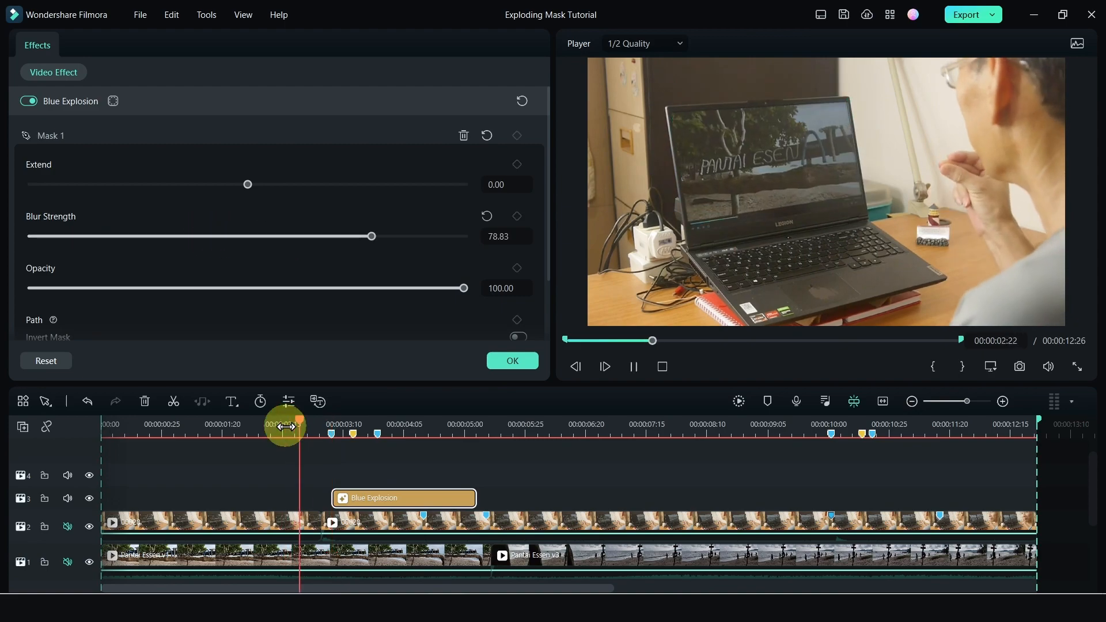
{"action": "left_click", "coordinate": [376, 426]}
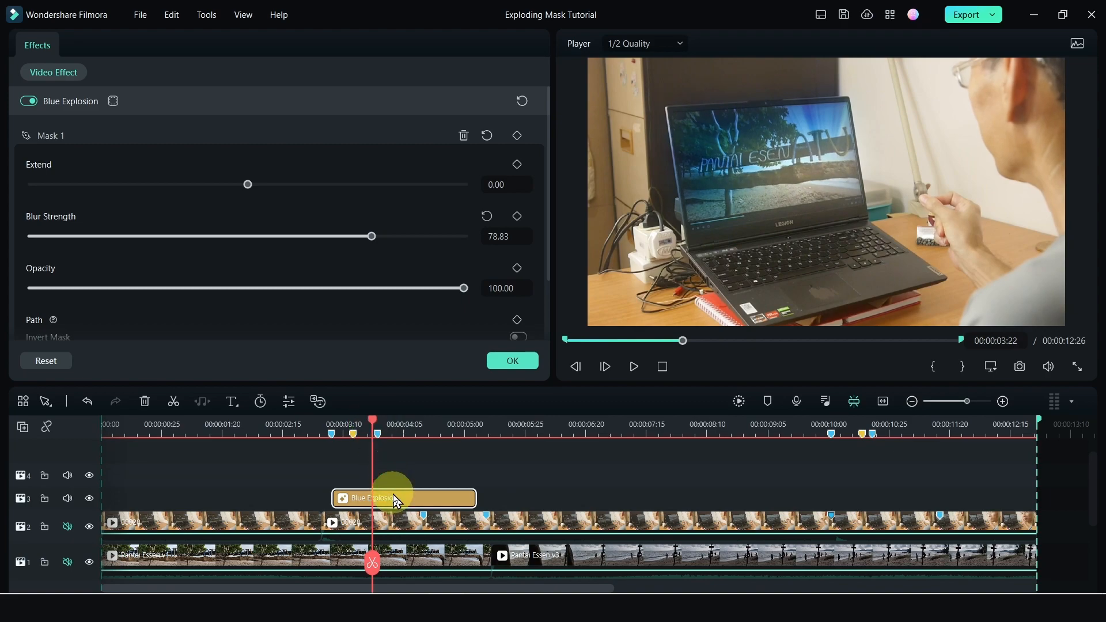
{"action": "key", "text": "Up"}
Add a mask opacity keyframe at 00:00:03:05 with a value of 3.
{"action": "scroll", "coordinate": [490, 223], "scroll_direction": "down", "scroll_amount": 1}
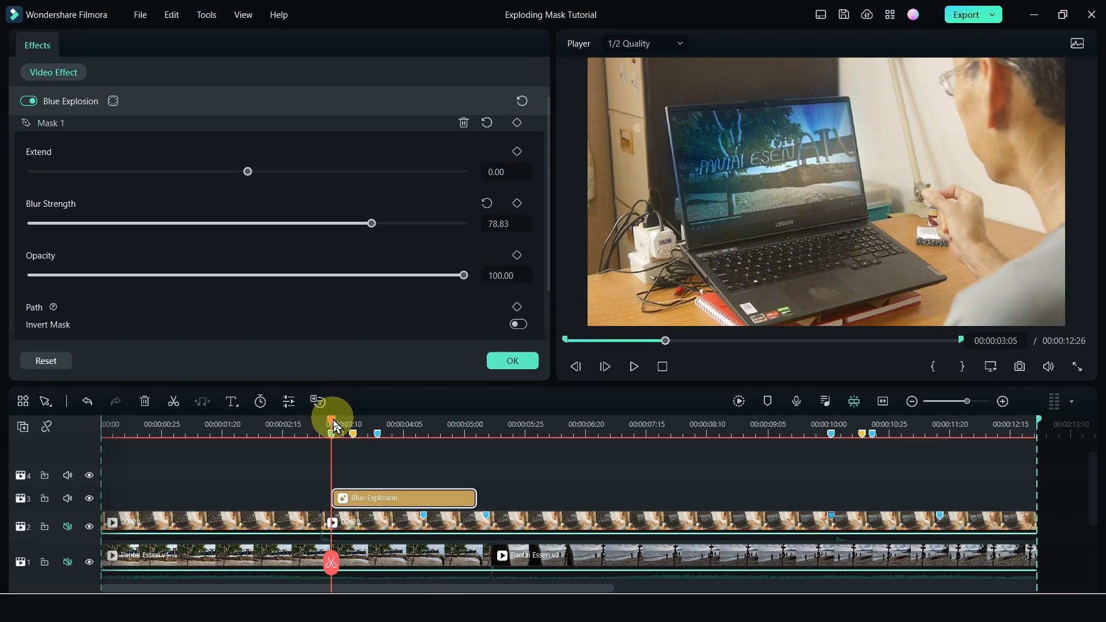
{"action": "left_click_drag", "start_coordinate": [333, 425], "coordinate": [317, 428]}
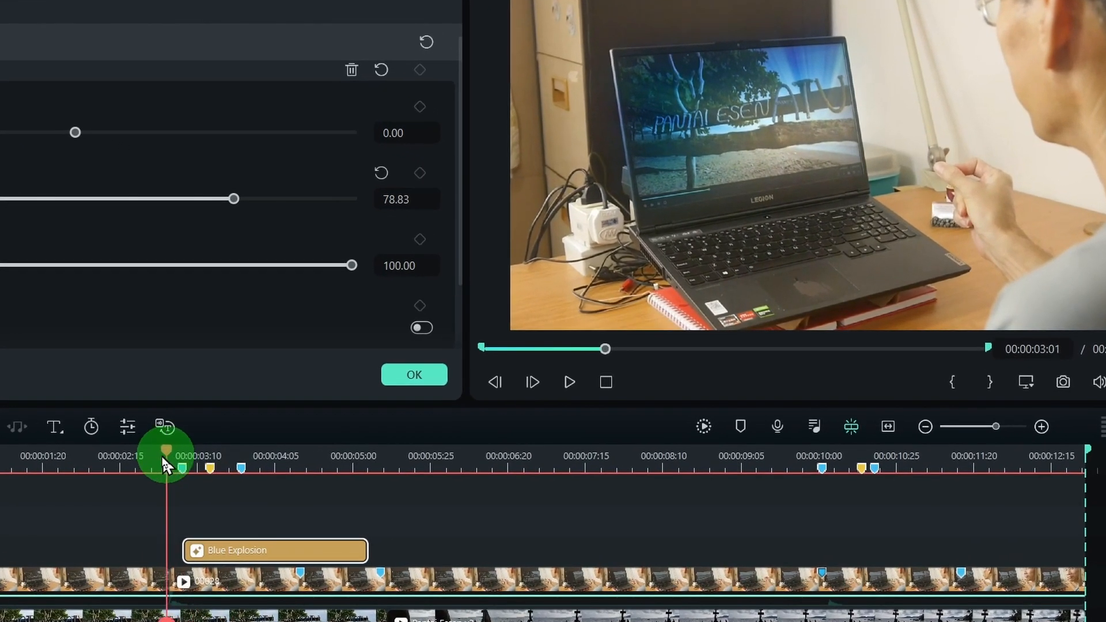
{"action": "left_click_drag", "start_coordinate": [162, 459], "coordinate": [185, 461]}
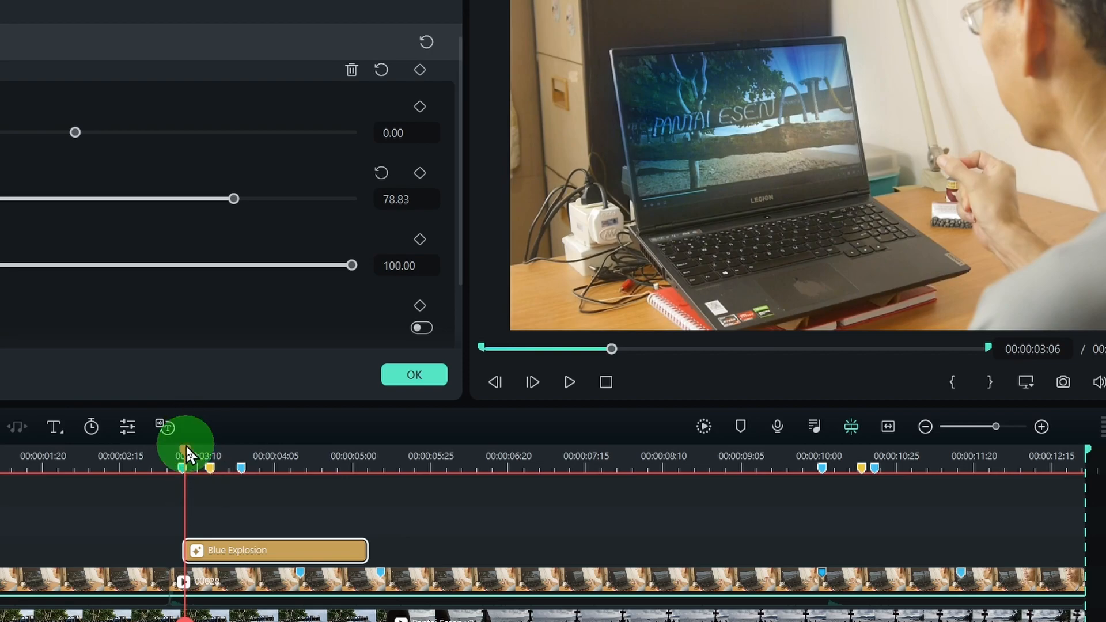
{"action": "left_click_drag", "start_coordinate": [184, 446], "coordinate": [182, 446]}
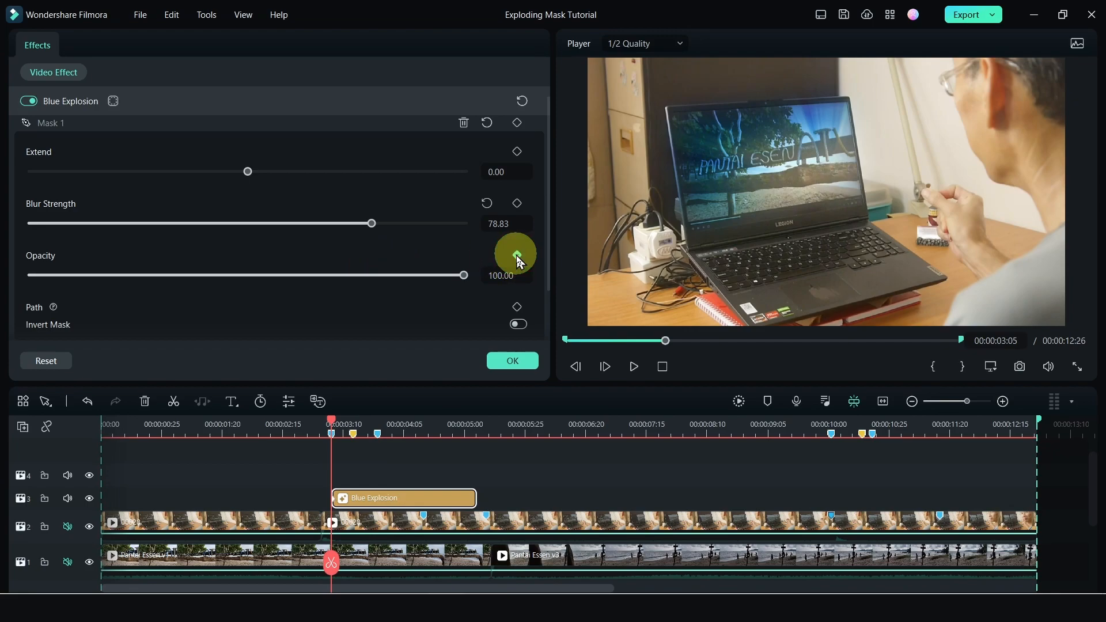
{"action": "left_click_drag", "start_coordinate": [464, 275], "coordinate": [44, 275]}
Add a mask opacity keyframe of 100 at 00:00:03:18, preview the fade-in, and accept the effect settings.
{"action": "left_click_drag", "start_coordinate": [331, 422], "coordinate": [358, 424]}
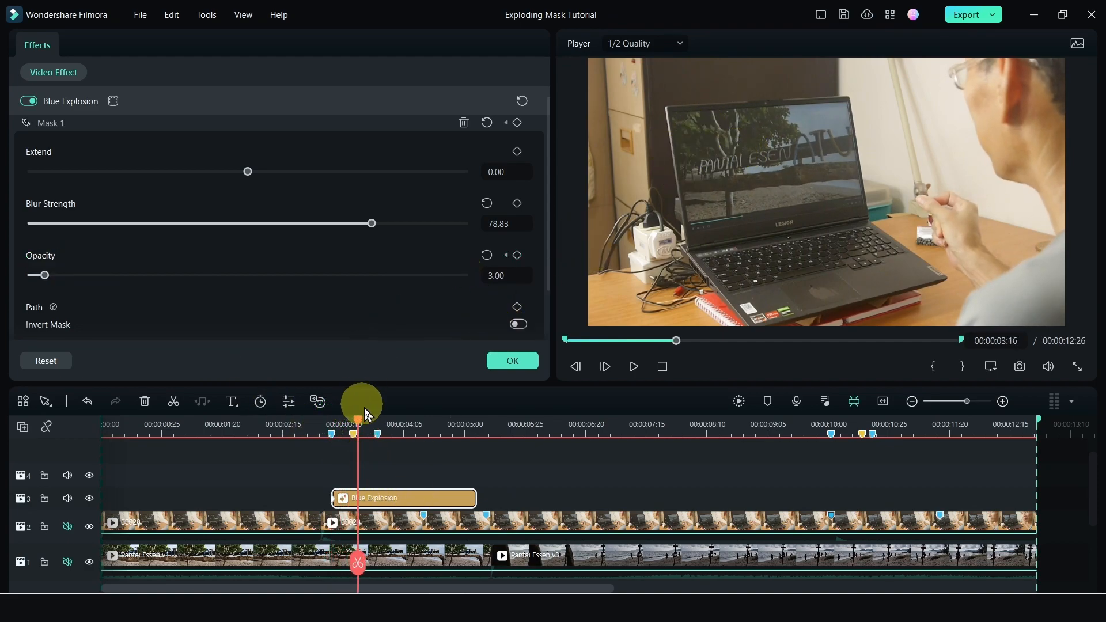
{"action": "left_click_drag", "start_coordinate": [358, 424], "coordinate": [363, 423]}
{"action": "left_click", "coordinate": [517, 255]}
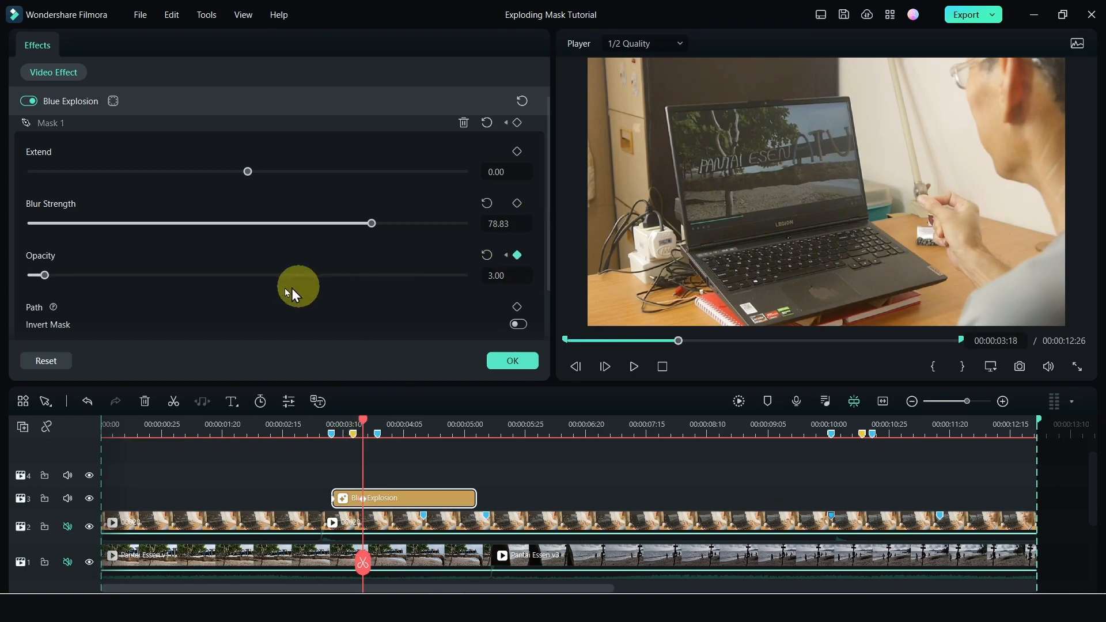
{"action": "left_click_drag", "start_coordinate": [44, 275], "coordinate": [483, 276]}
{"action": "left_click", "coordinate": [311, 427]}
{"action": "key", "text": "space"}
{"action": "key", "text": "space"}
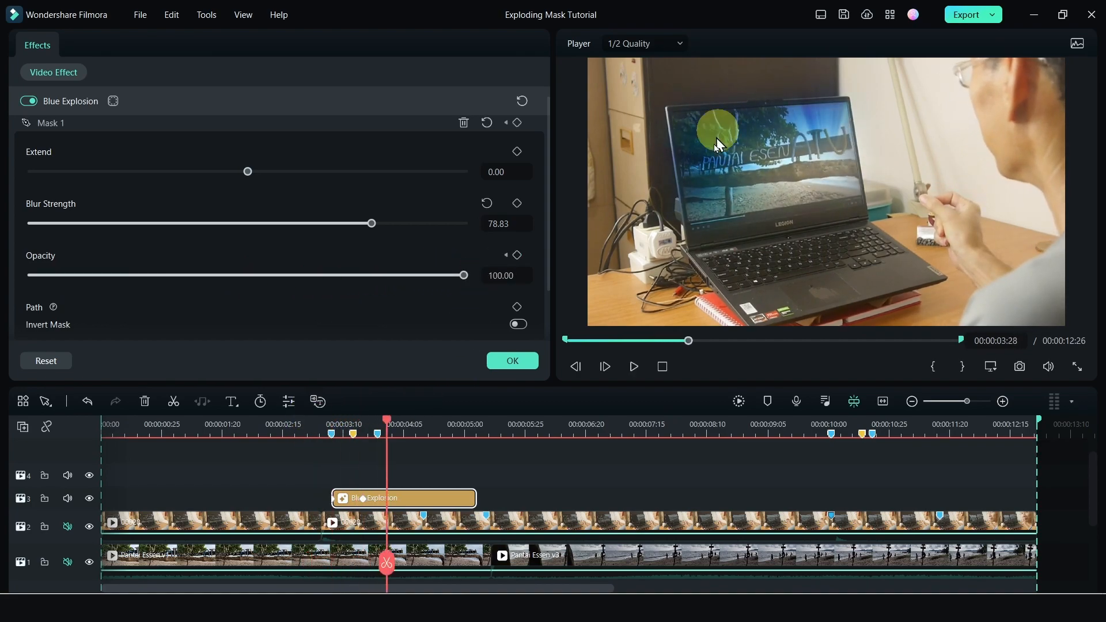
{"action": "left_click_drag", "start_coordinate": [388, 419], "coordinate": [343, 418]}
{"action": "left_click", "coordinate": [512, 361]}
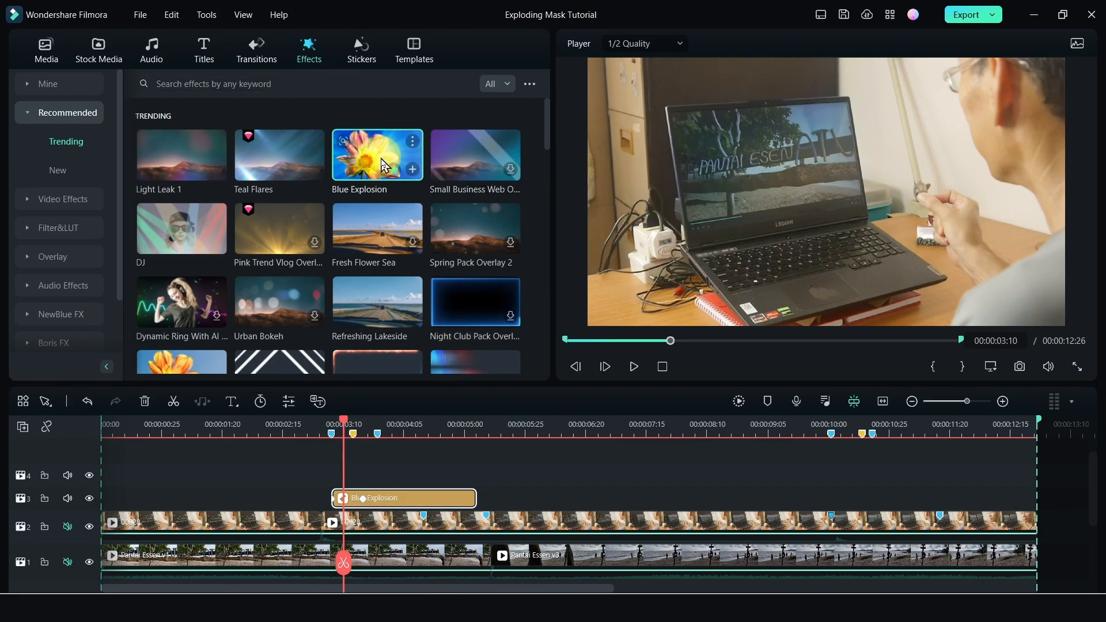
Place a second Blue Explosion effect on track 4, starting at the 00:00:03:24 marker.
{"action": "left_click_drag", "start_coordinate": [378, 161], "coordinate": [389, 511]}
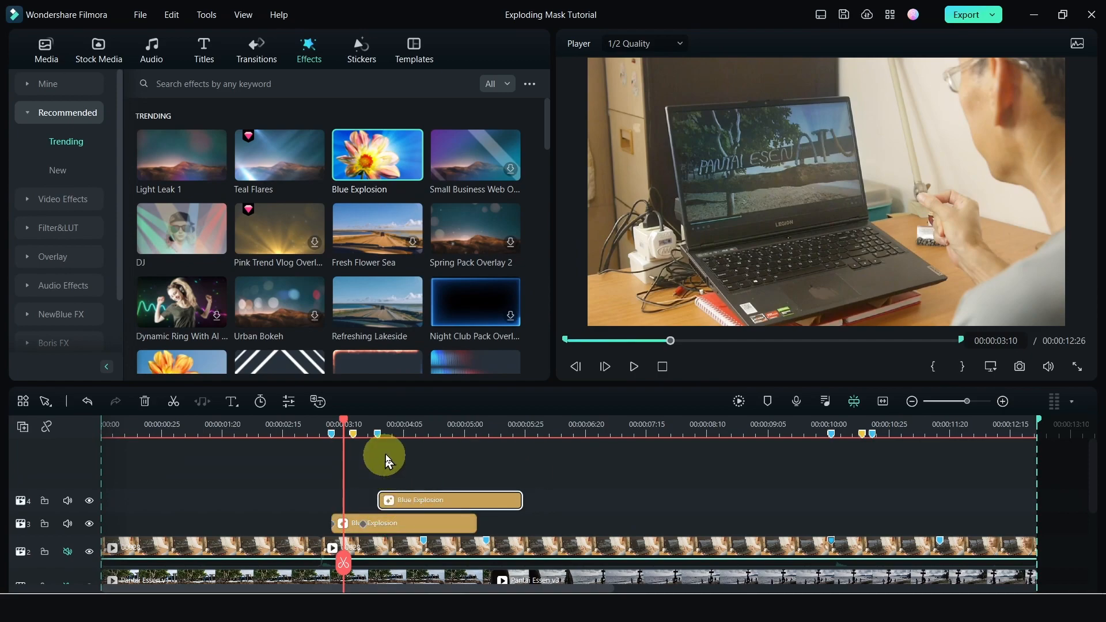
{"action": "scroll", "coordinate": [1096, 483], "scroll_direction": "down", "scroll_amount": 1}
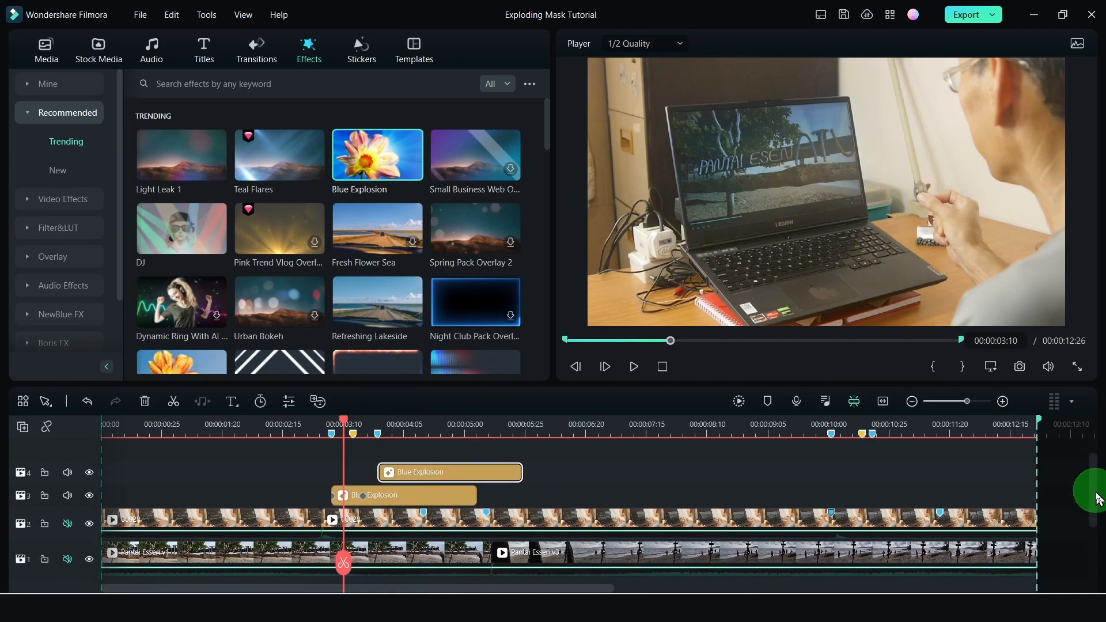
{"action": "left_click_drag", "start_coordinate": [349, 427], "coordinate": [379, 423]}
Keyframe the second Blue Explosion's opacity from 5% at 00:00:03:24 to 100% at 00:00:04:12, and save the project.
{"action": "double_click", "coordinate": [443, 484]}
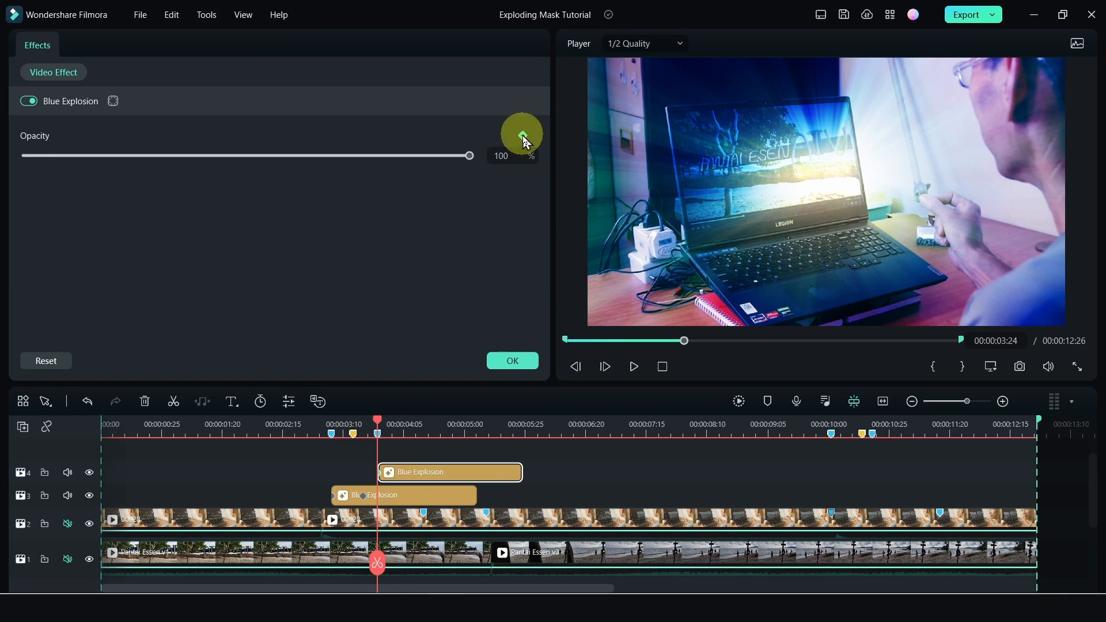
{"action": "left_click_drag", "start_coordinate": [466, 164], "coordinate": [62, 164]}
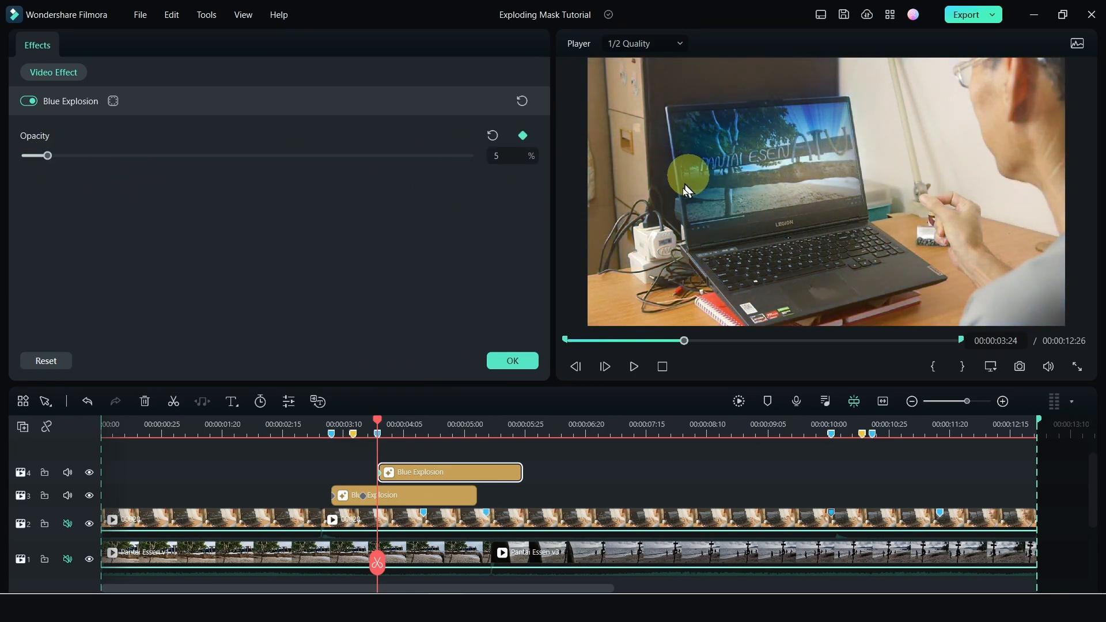
{"action": "left_click_drag", "start_coordinate": [381, 429], "coordinate": [420, 424]}
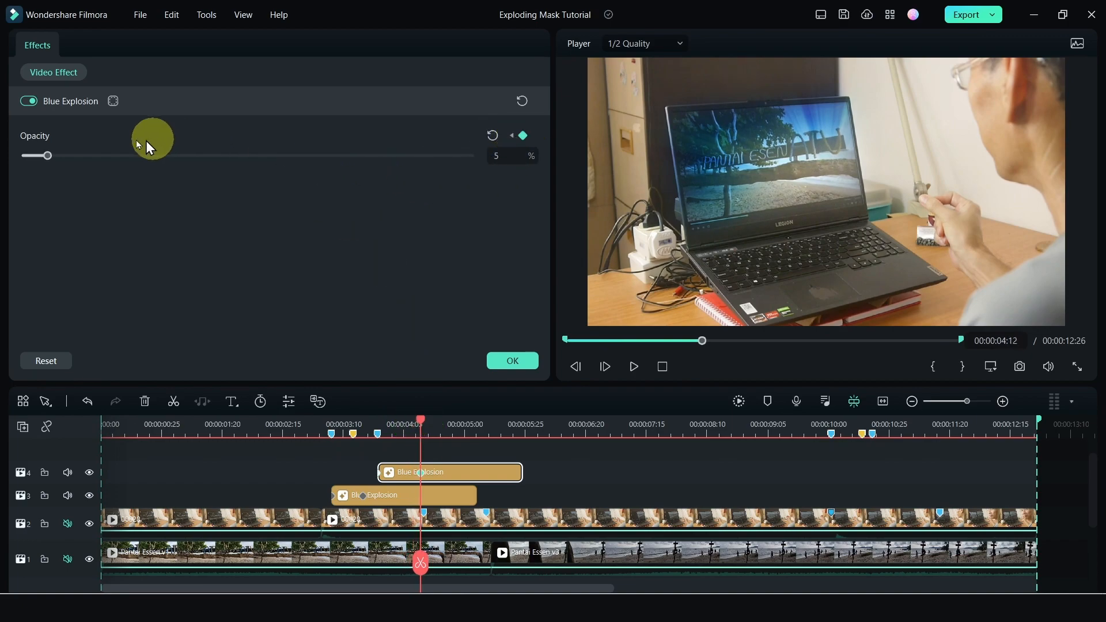
{"action": "left_click_drag", "start_coordinate": [47, 156], "coordinate": [478, 167]}
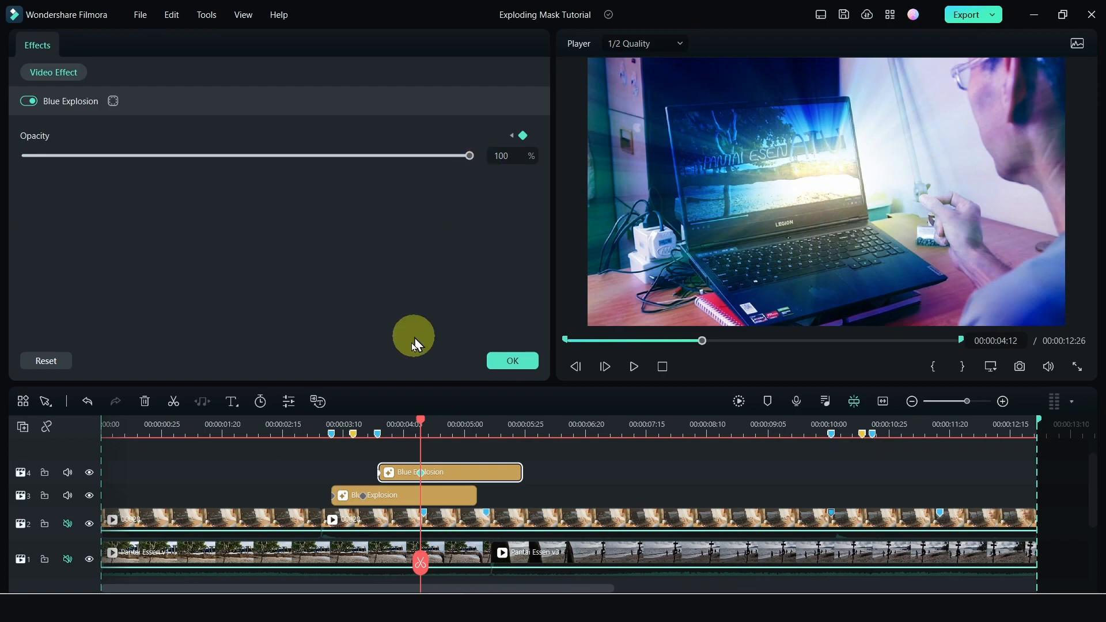
{"action": "left_click", "coordinate": [317, 425]}
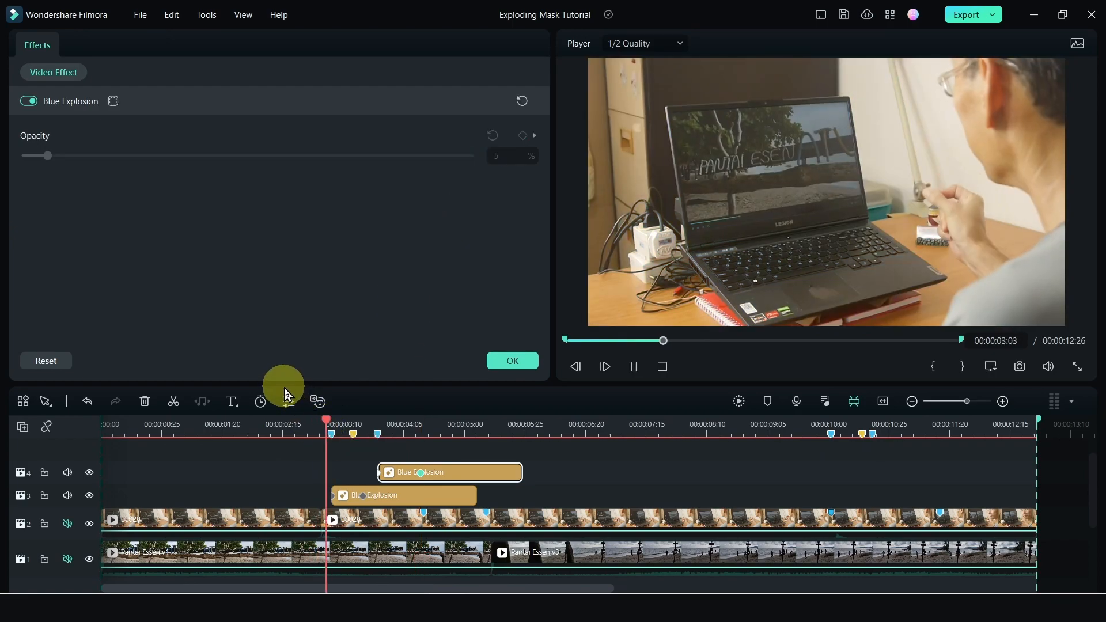
{"action": "key", "text": "space"}
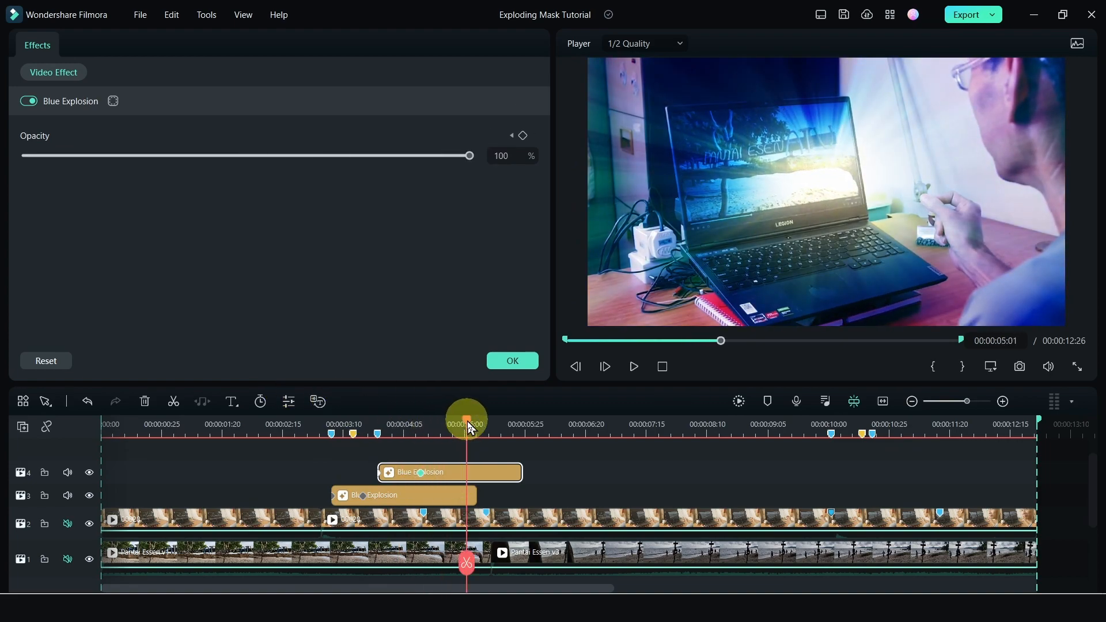
{"action": "key", "text": "ctrl+s"}
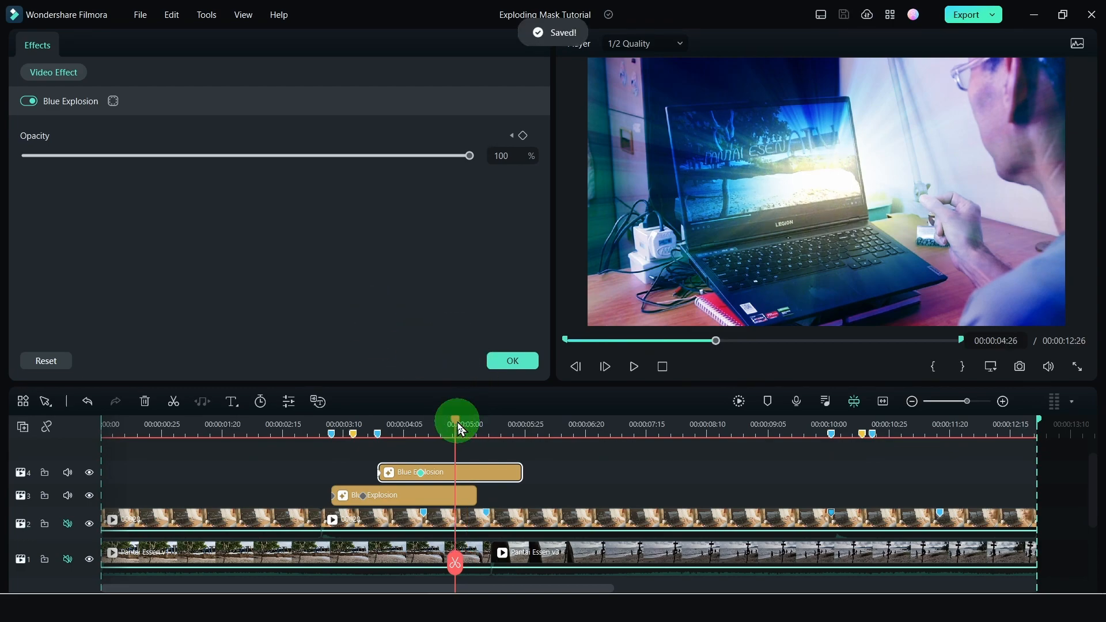
Keyframe the second Blue Explosion's opacity at 100% at 00:00:05:04 and 0% at 00:00:05:21, and preview the fade-out.
{"action": "left_click_drag", "start_coordinate": [461, 429], "coordinate": [469, 426]}
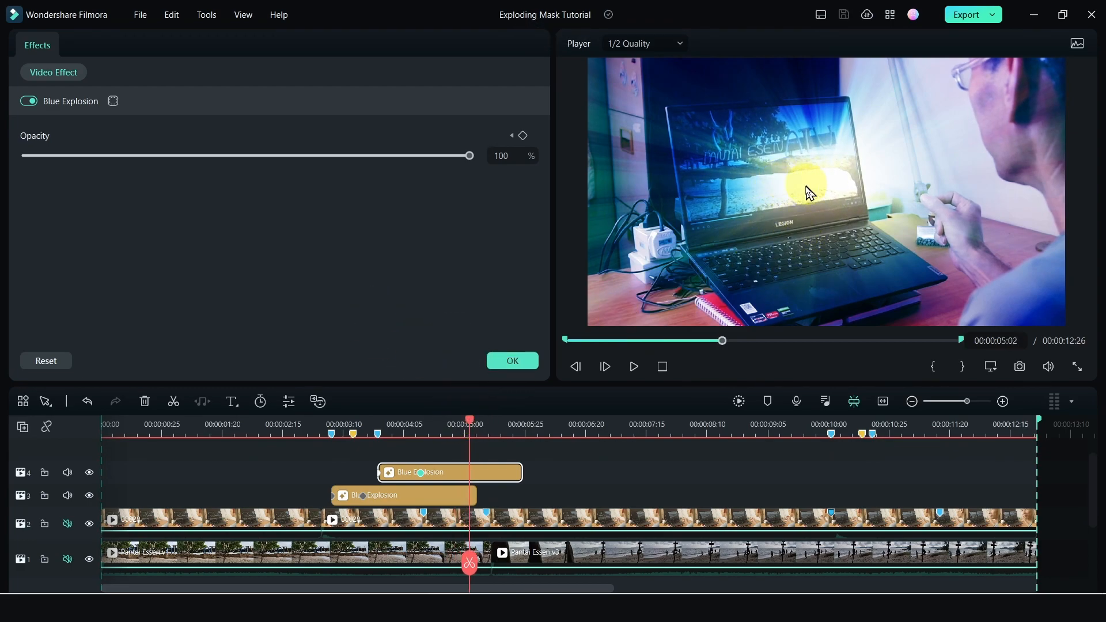
{"action": "left_click_drag", "start_coordinate": [469, 421], "coordinate": [472, 420]}
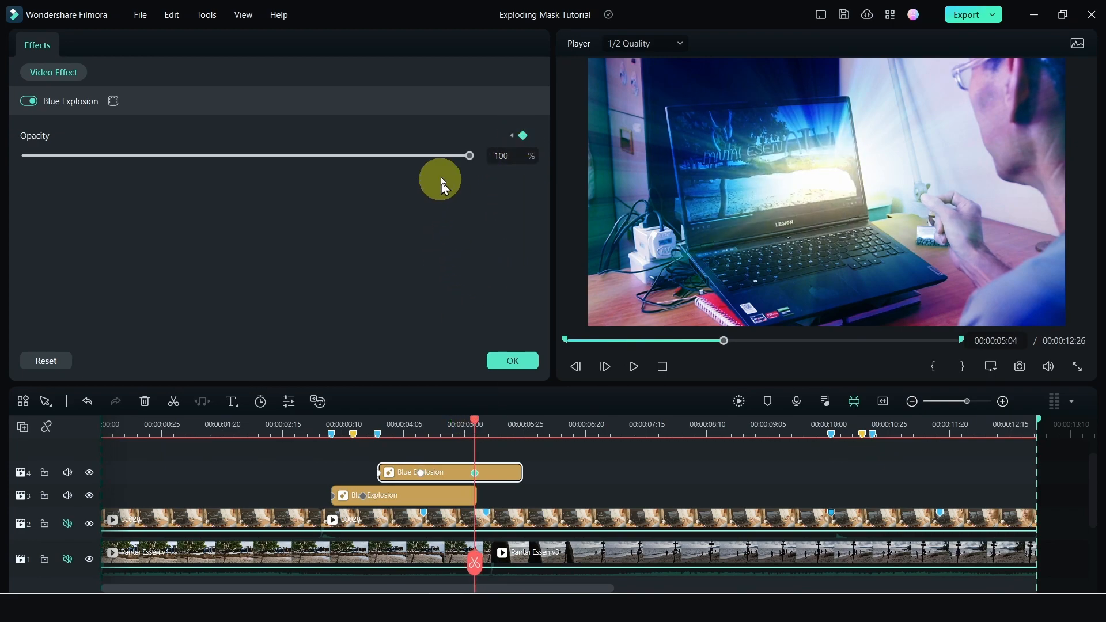
{"action": "left_click_drag", "start_coordinate": [472, 424], "coordinate": [515, 424]}
{"action": "left_click_drag", "start_coordinate": [470, 160], "coordinate": [39, 158]}
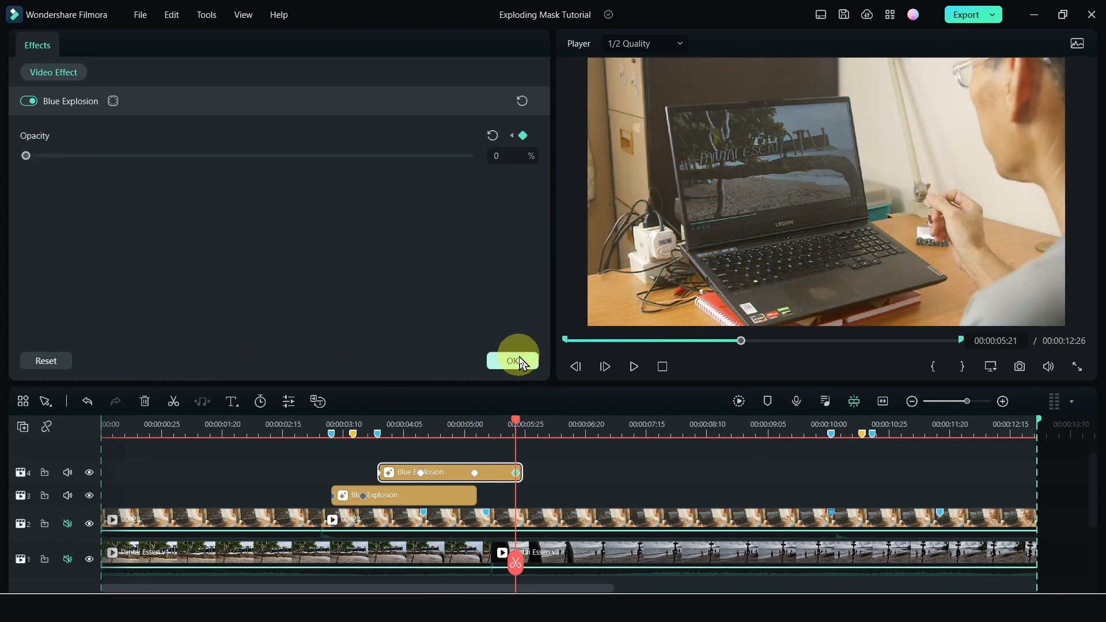
{"action": "left_click", "coordinate": [328, 426]}
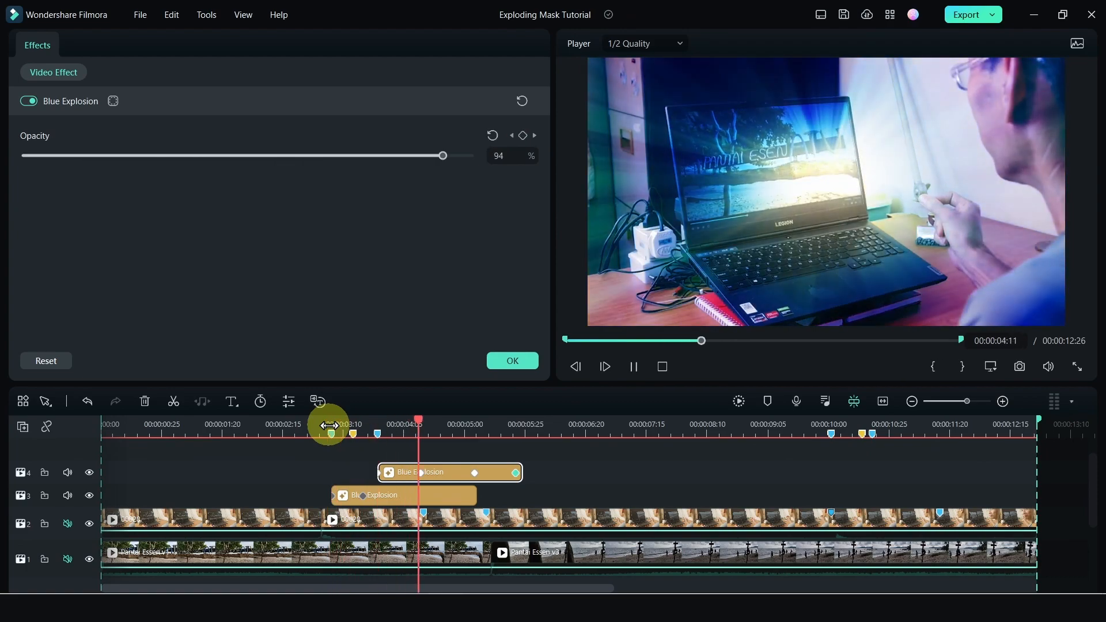
{"action": "left_click", "coordinate": [528, 437]}
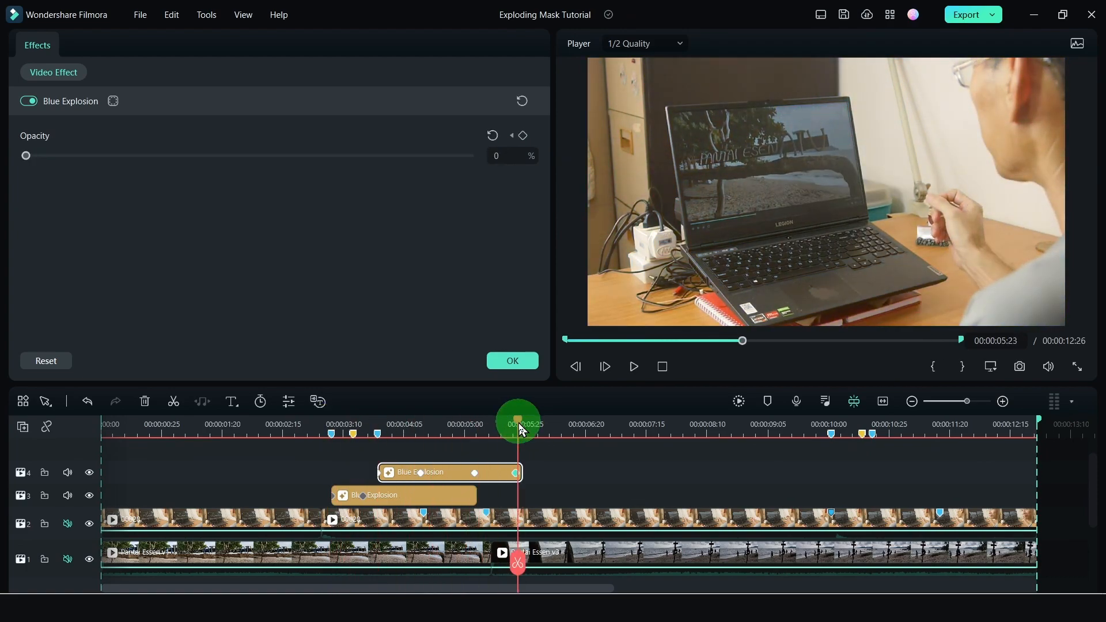
Keyframe the track 2 clip's opacity at 100% at 00:00:04:13 and 1.79% at 00:00:05:09, and preview the transition.
{"action": "left_click_drag", "start_coordinate": [522, 426], "coordinate": [424, 461]}
{"action": "left_click", "coordinate": [448, 518]}
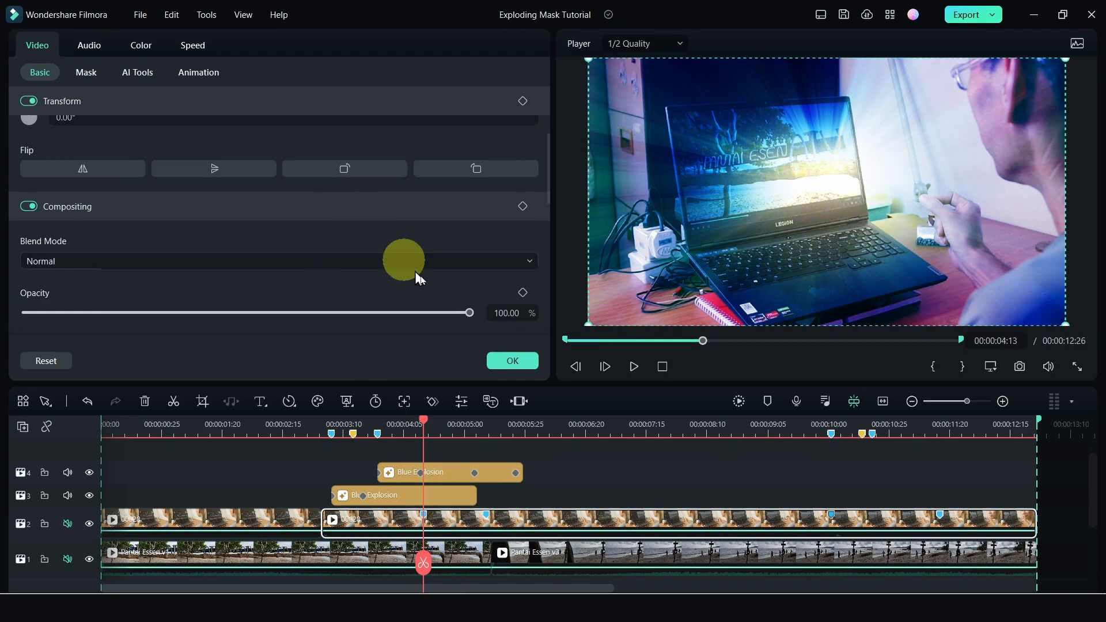
{"action": "left_click", "coordinate": [523, 293]}
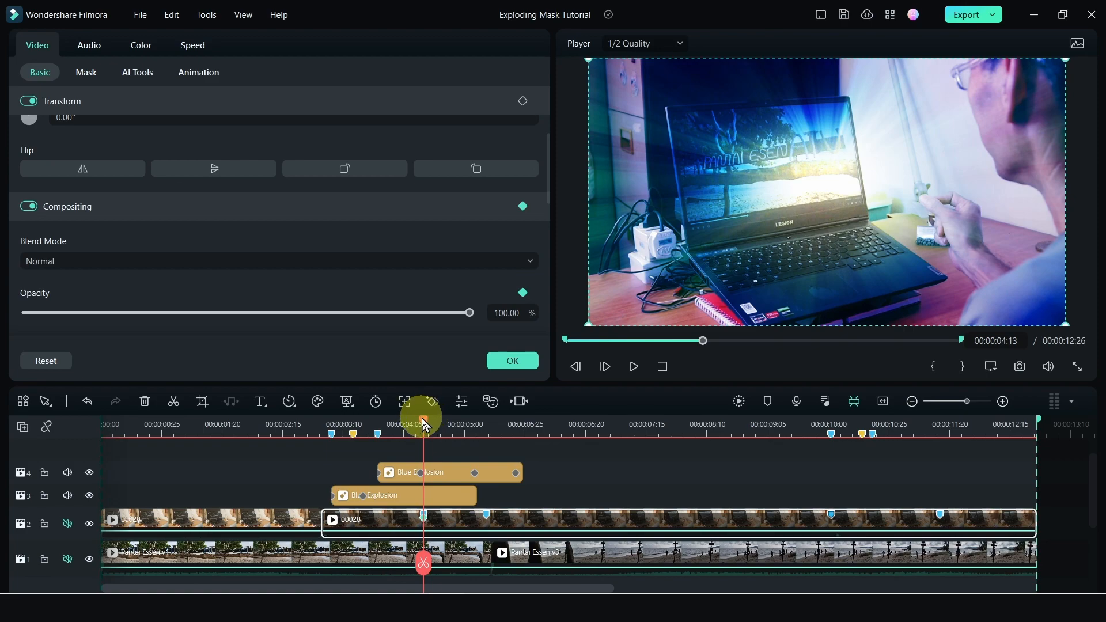
{"action": "left_click_drag", "start_coordinate": [471, 429], "coordinate": [487, 431]}
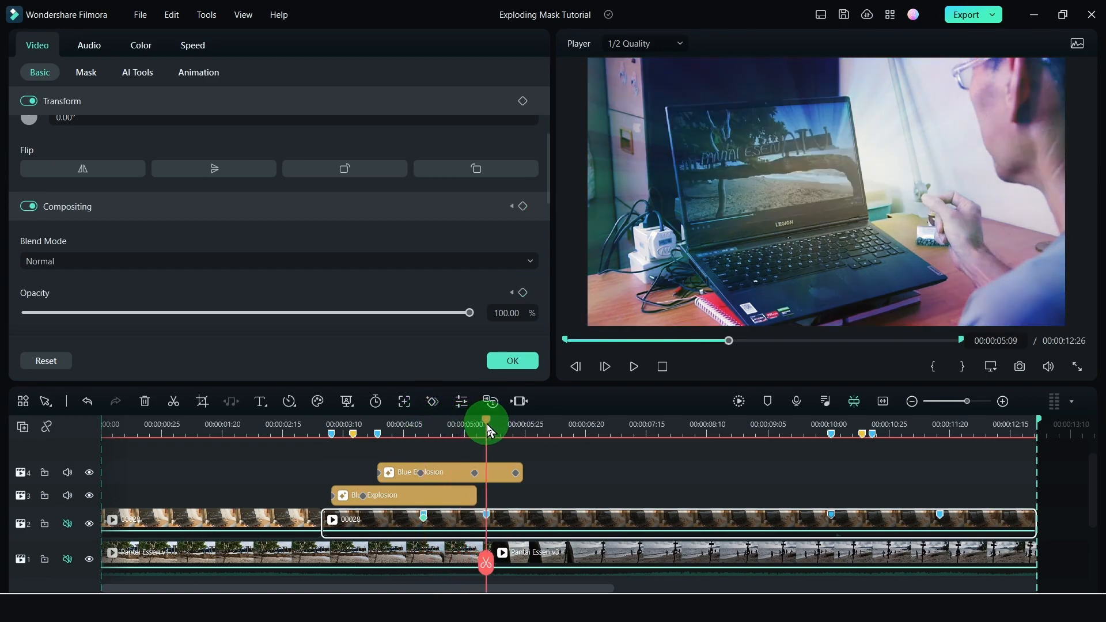
{"action": "left_click", "coordinate": [523, 293]}
{"action": "left_click_drag", "start_coordinate": [469, 312], "coordinate": [34, 311]}
{"action": "left_click", "coordinate": [293, 429]}
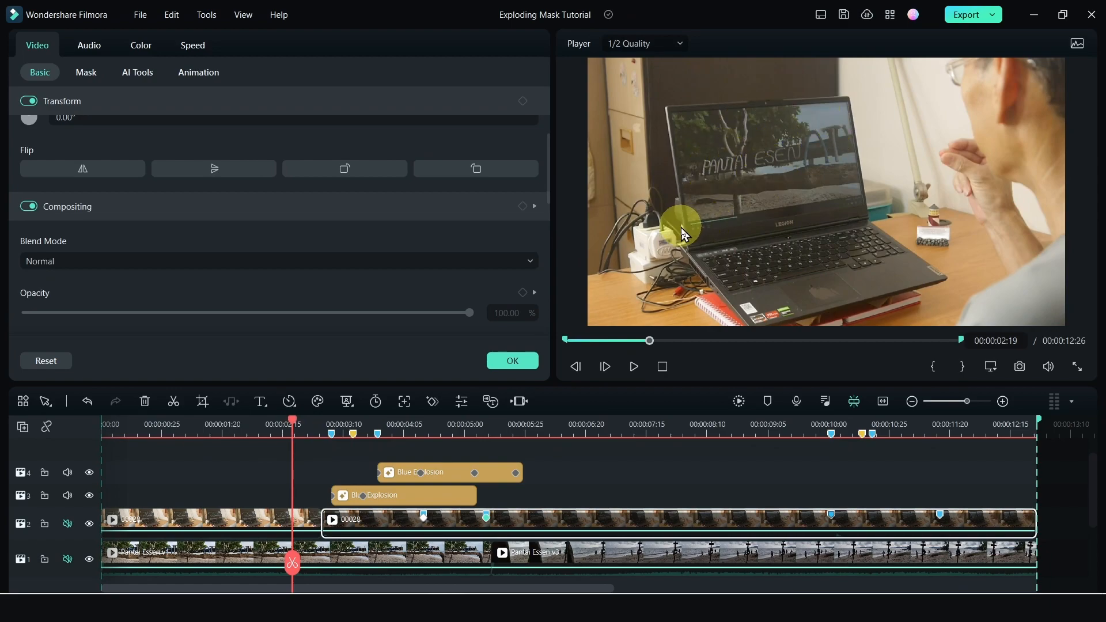
{"action": "key", "text": "space"}
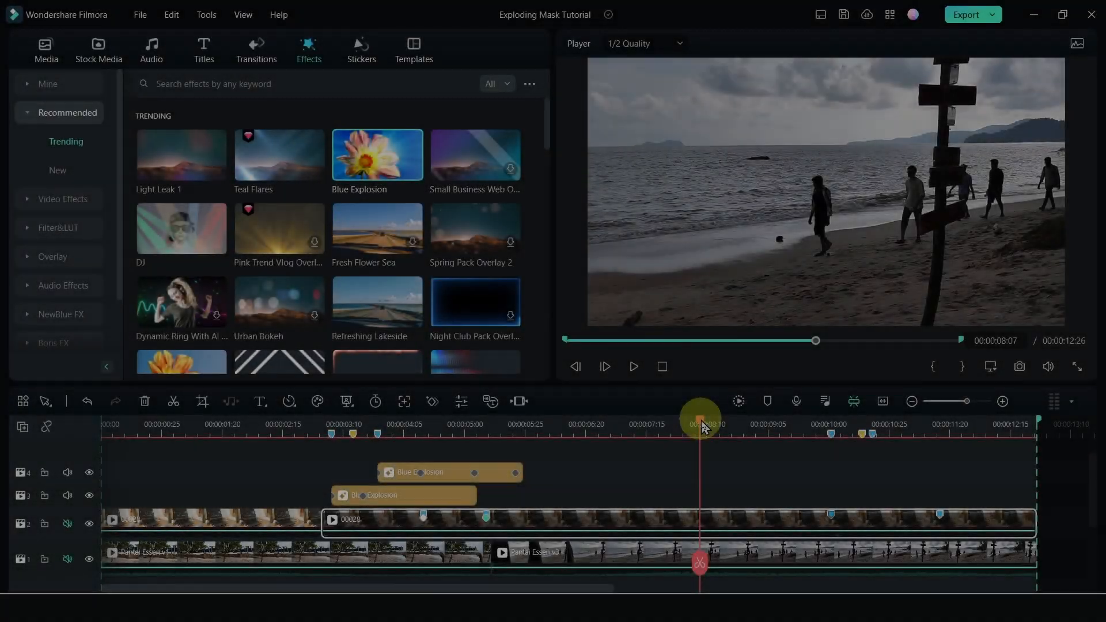
Keyframe the track 2 clip's opacity at 1.79% at 00:00:10:01 and raise it to nearly full at 00:00:11:16.
{"action": "left_click_drag", "start_coordinate": [698, 420], "coordinate": [813, 435]}
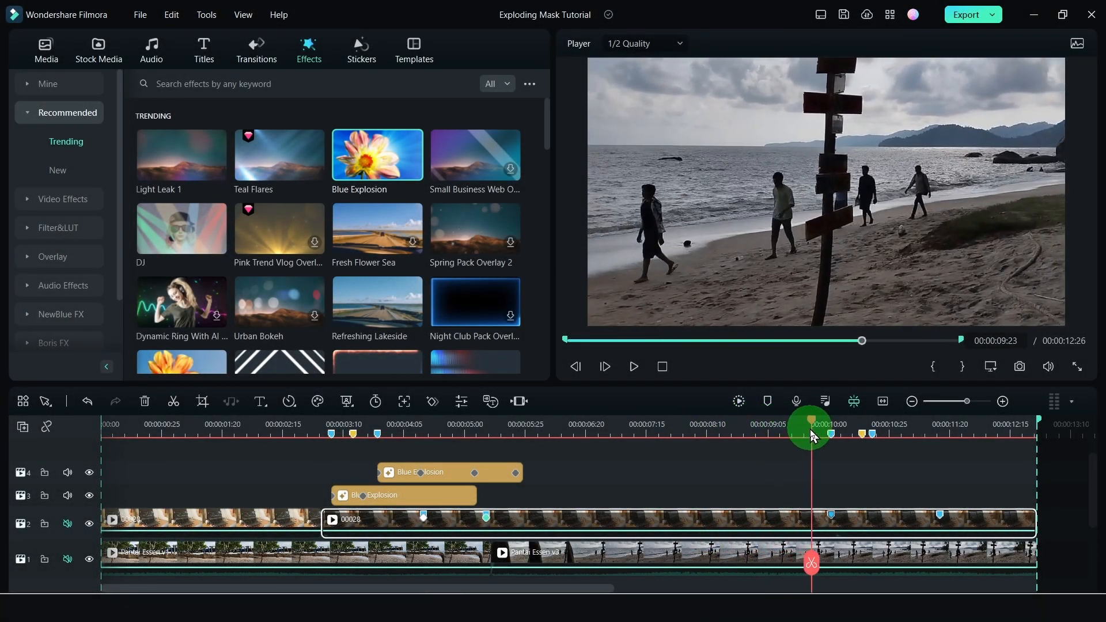
{"action": "left_click_drag", "start_coordinate": [827, 421], "coordinate": [830, 419]}
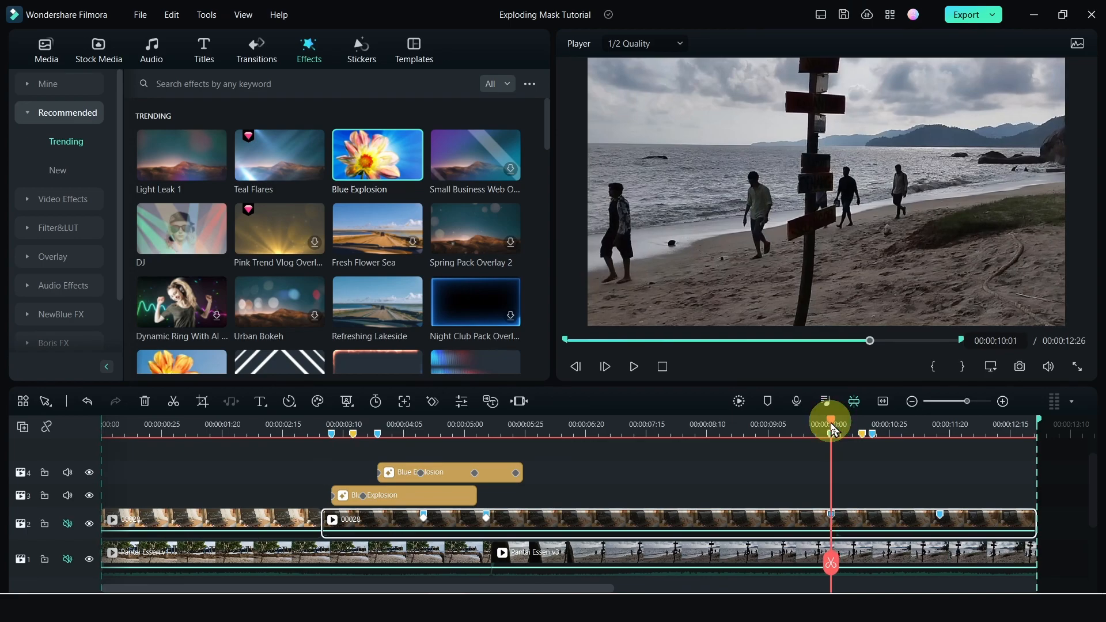
{"action": "double_click", "coordinate": [853, 516]}
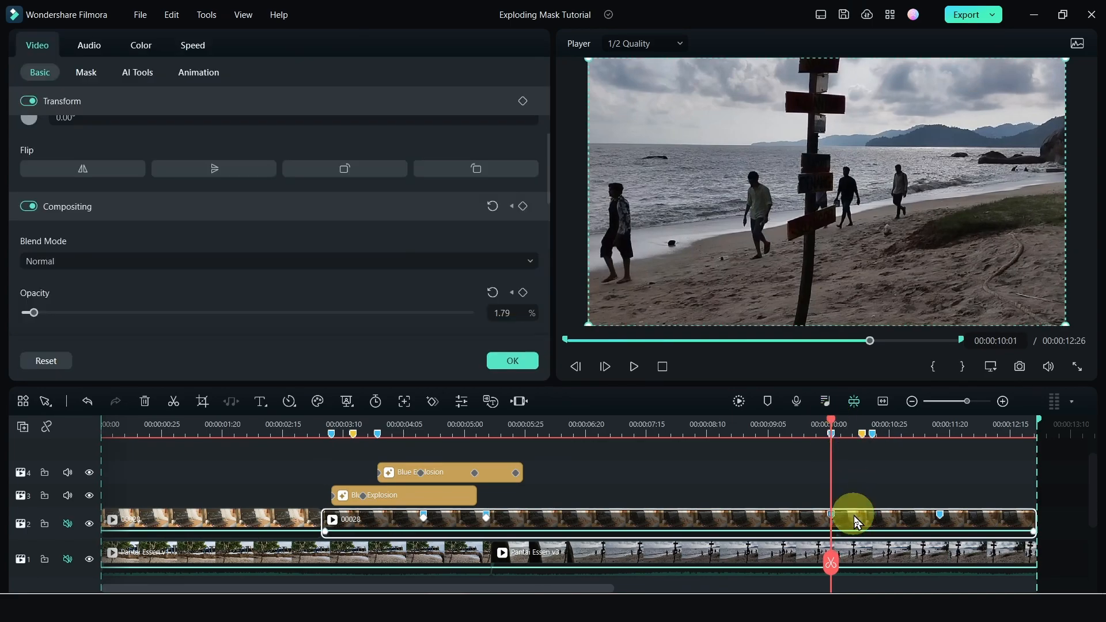
{"action": "left_click", "coordinate": [522, 293]}
{"action": "left_click", "coordinate": [939, 514]}
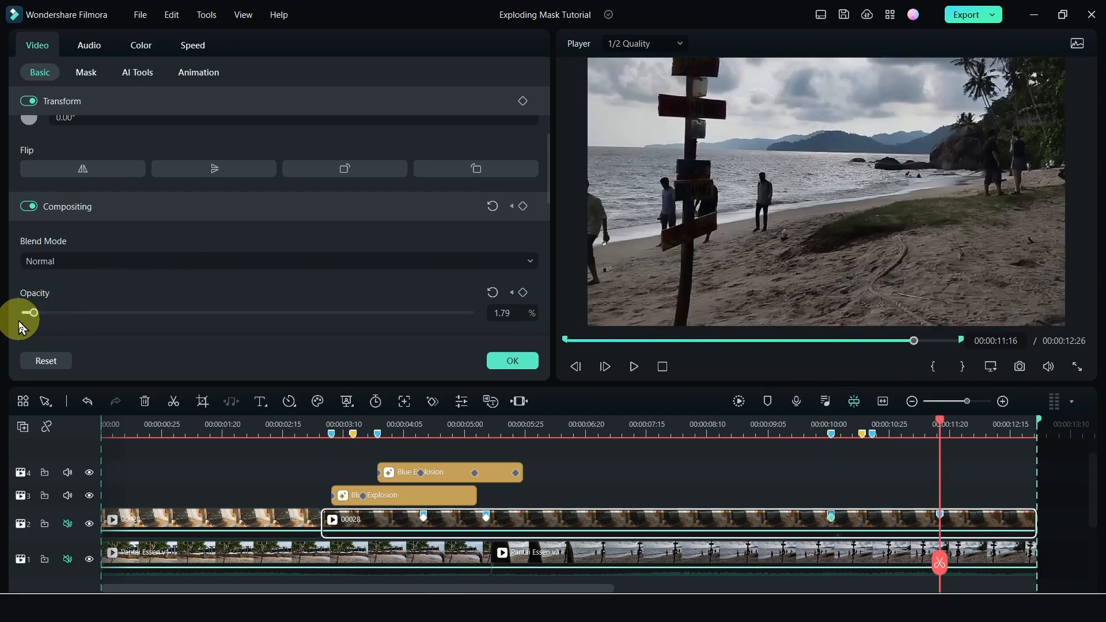
{"action": "left_click_drag", "start_coordinate": [34, 315], "coordinate": [461, 316]}
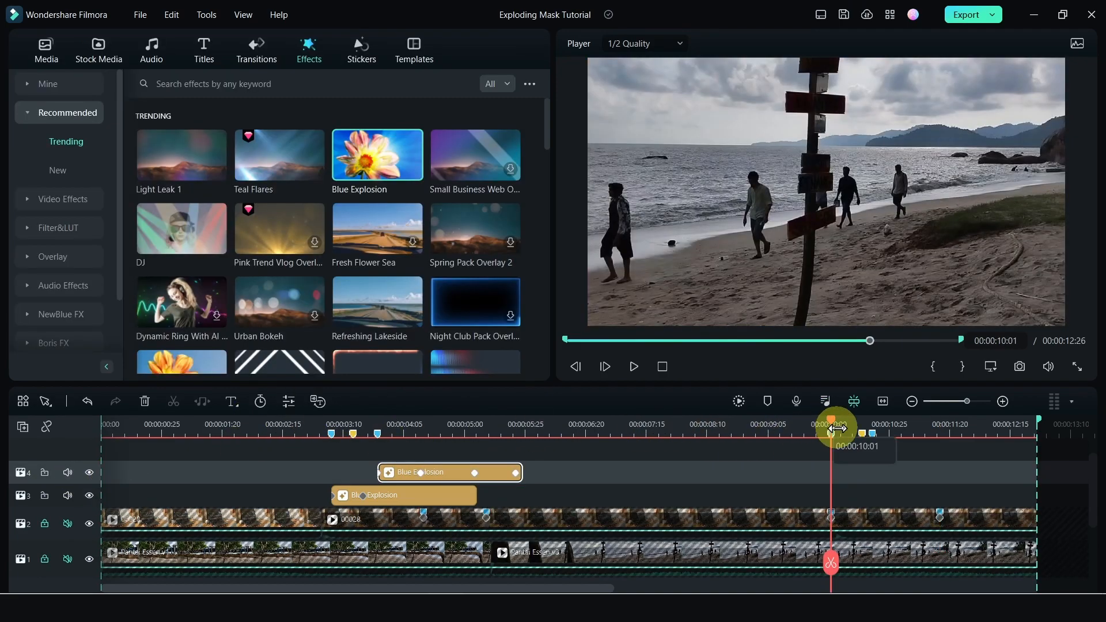
Paste a track 4 Blue Explosion copy at 00:00:10:01 and a track 3 copy at the last blue marker, and preview the return transition.
{"action": "key", "text": "ctrl+v"}
{"action": "left_click", "coordinate": [419, 500]}
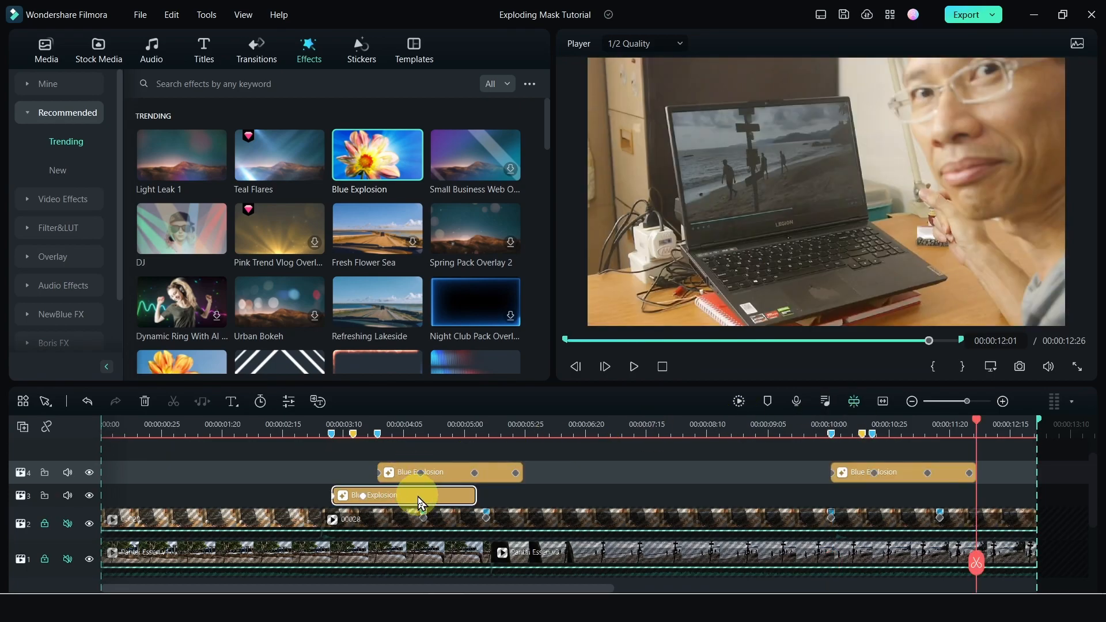
{"action": "key", "text": "ctrl+v"}
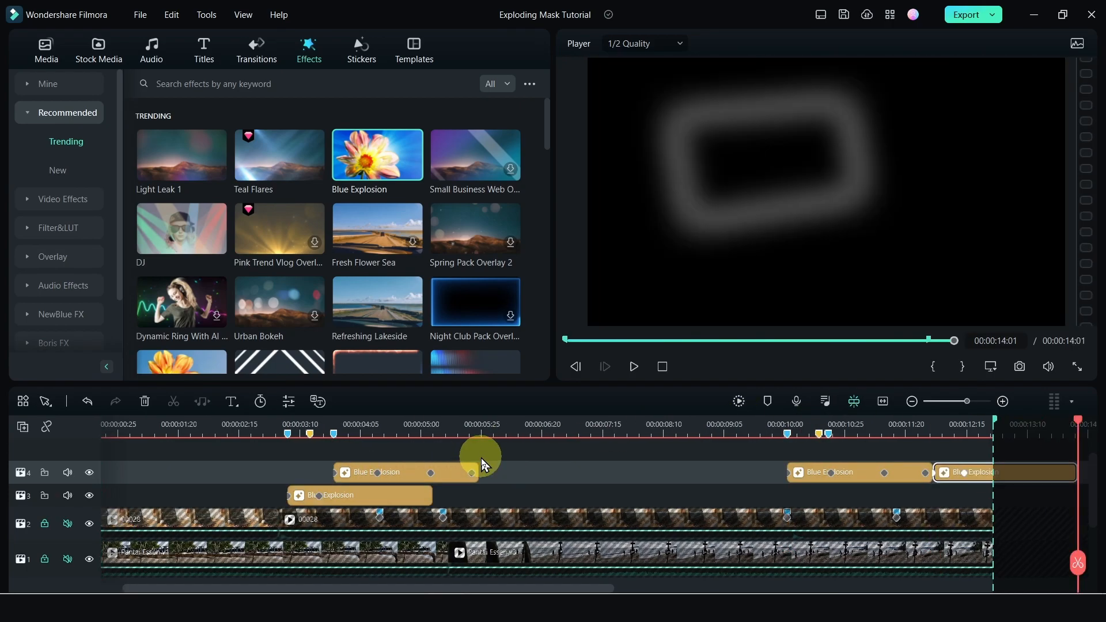
{"action": "left_click_drag", "start_coordinate": [1040, 478], "coordinate": [940, 494]}
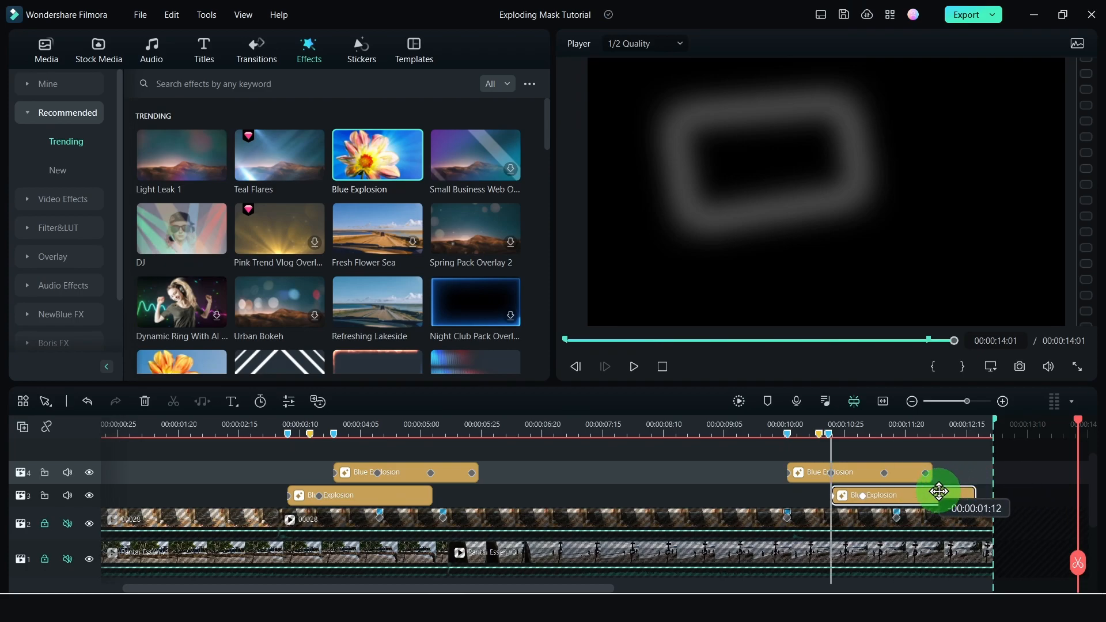
{"action": "left_click", "coordinate": [766, 425]}
{"action": "key", "text": "space"}
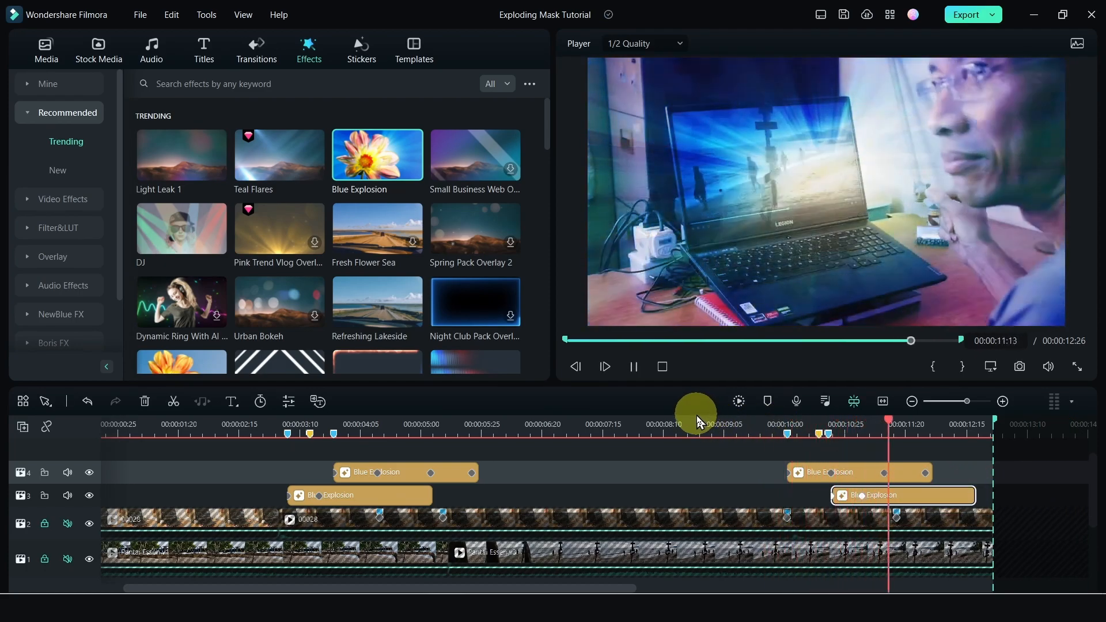
Find a finger snap sound effect and place it on audio track 1 beneath the first pair of Blue Explosion effects.
{"action": "left_click", "coordinate": [152, 50]}
{"action": "left_click", "coordinate": [222, 86]}
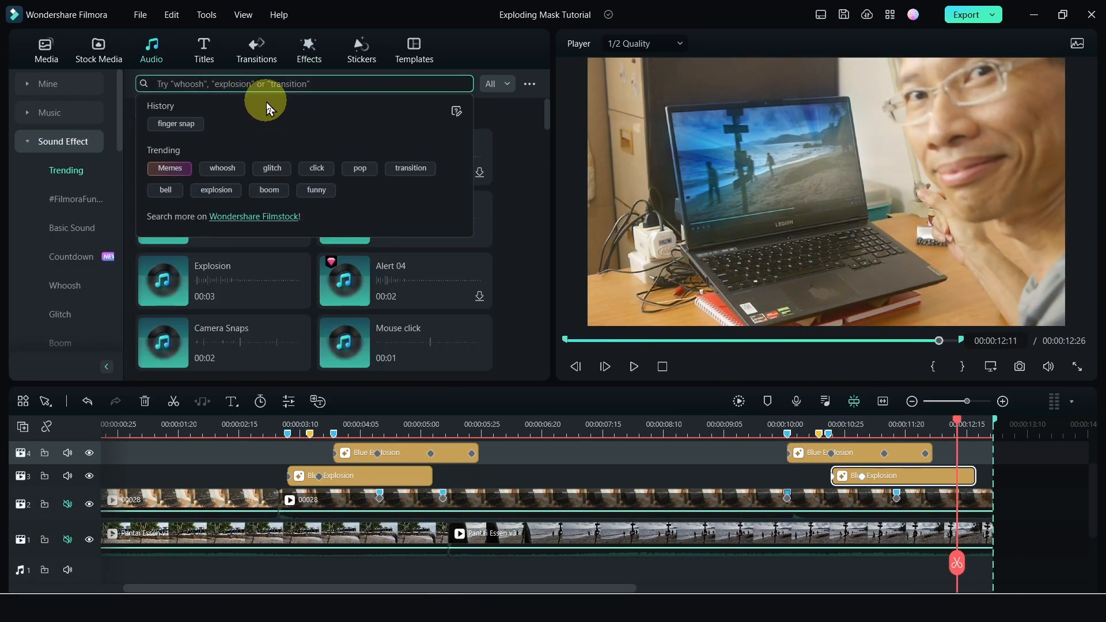
{"action": "left_click", "coordinate": [194, 123]}
{"action": "left_click_drag", "start_coordinate": [423, 143], "coordinate": [377, 567]}
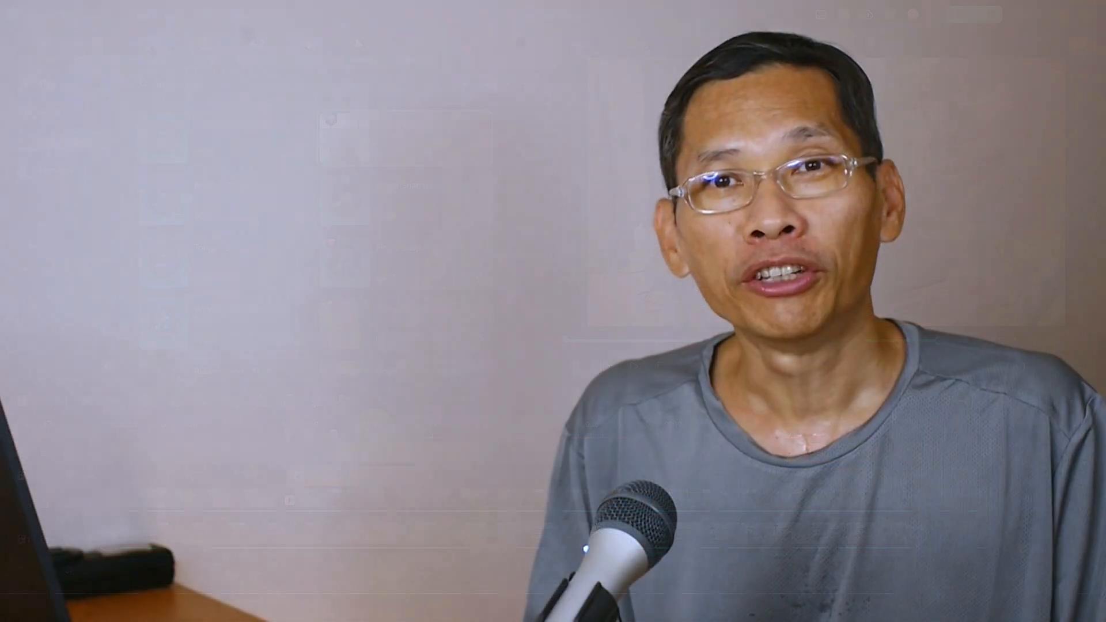